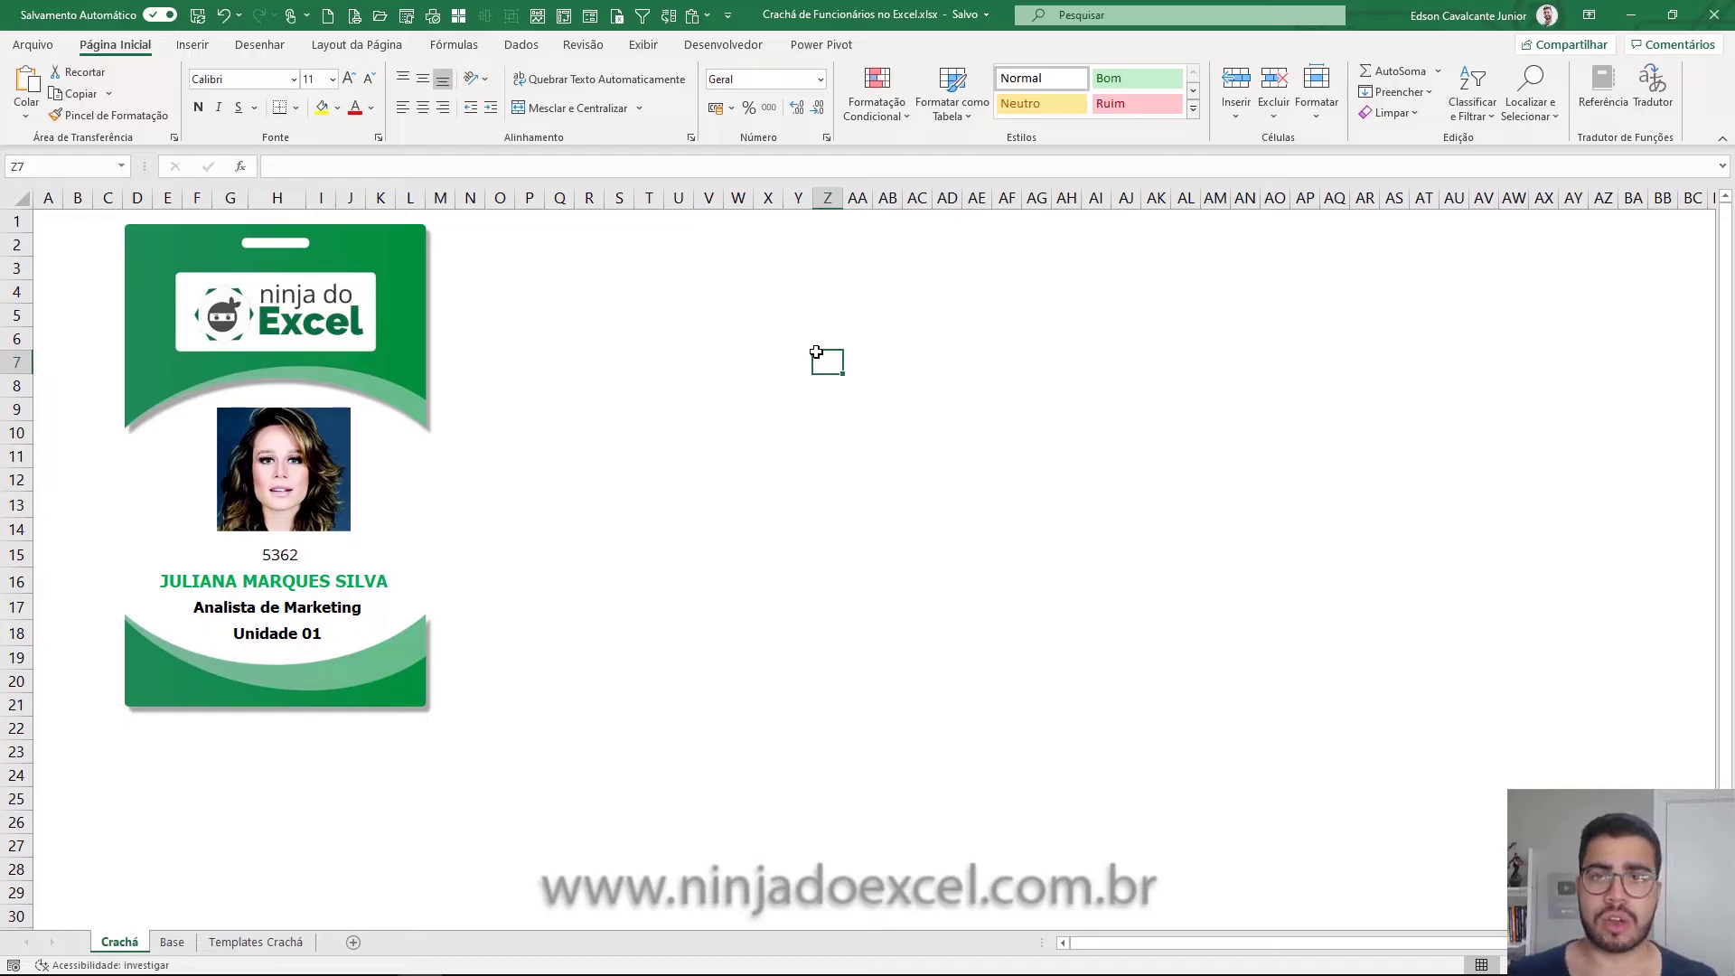
- Preview badges for IDs 6529 and 7517 from the H15 list, then settle on 9113
click(280, 550)
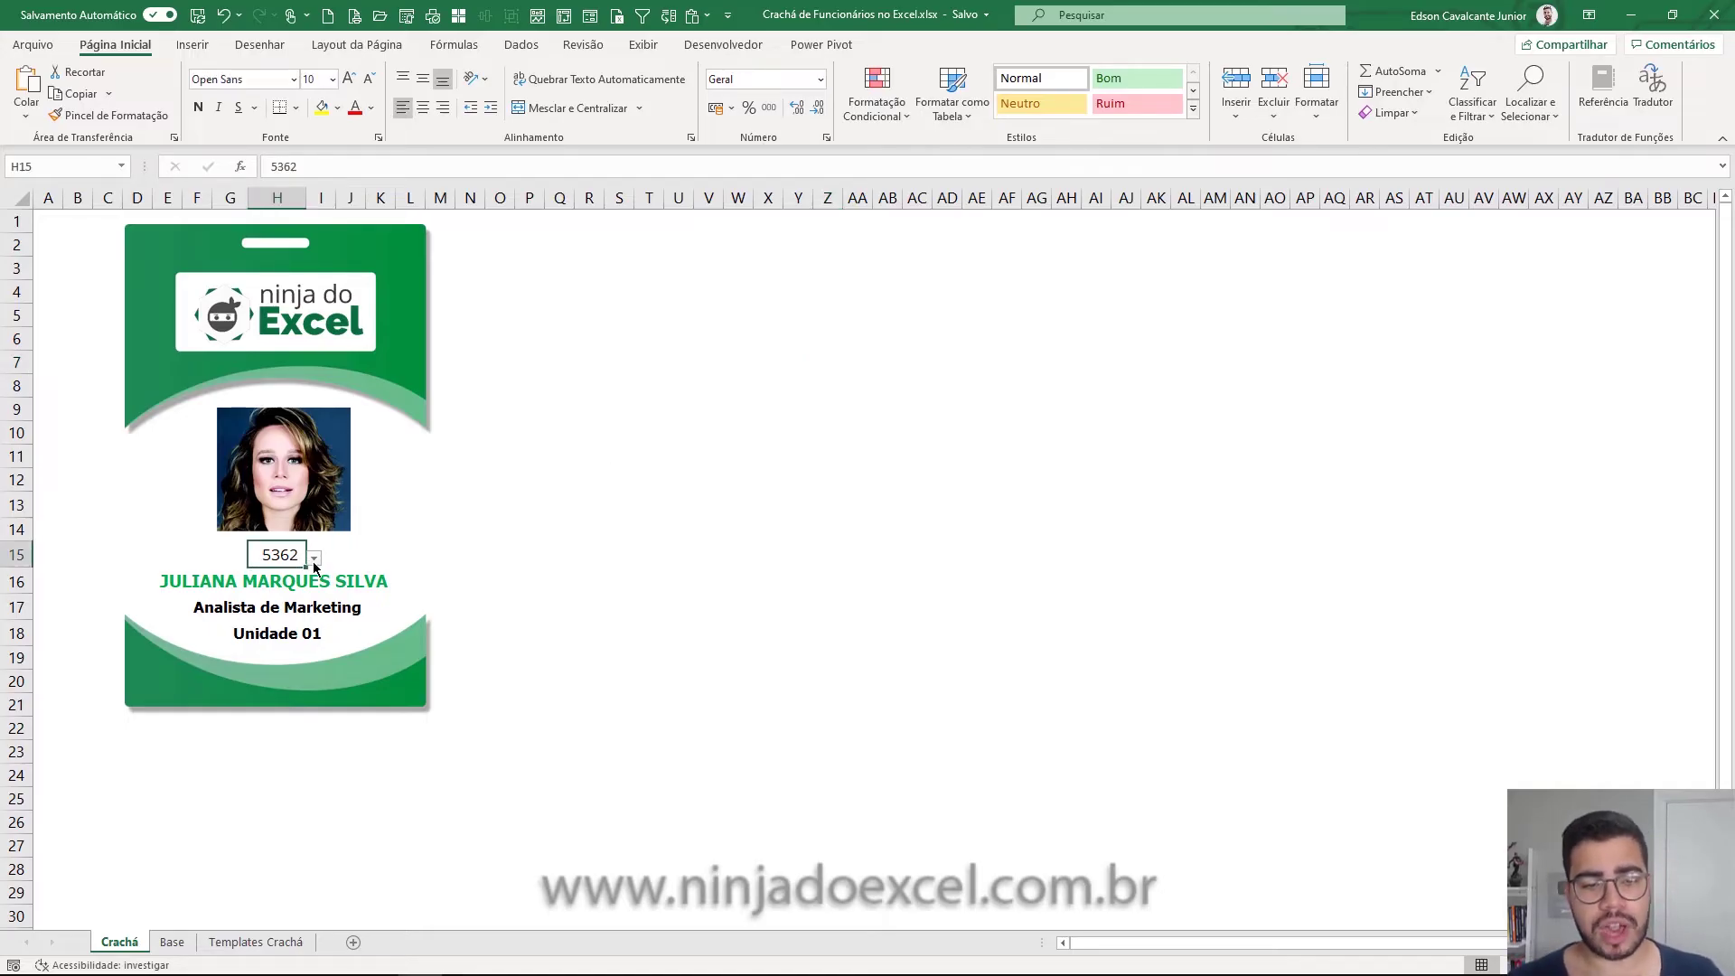
click(312, 557)
click(270, 622)
click(313, 557)
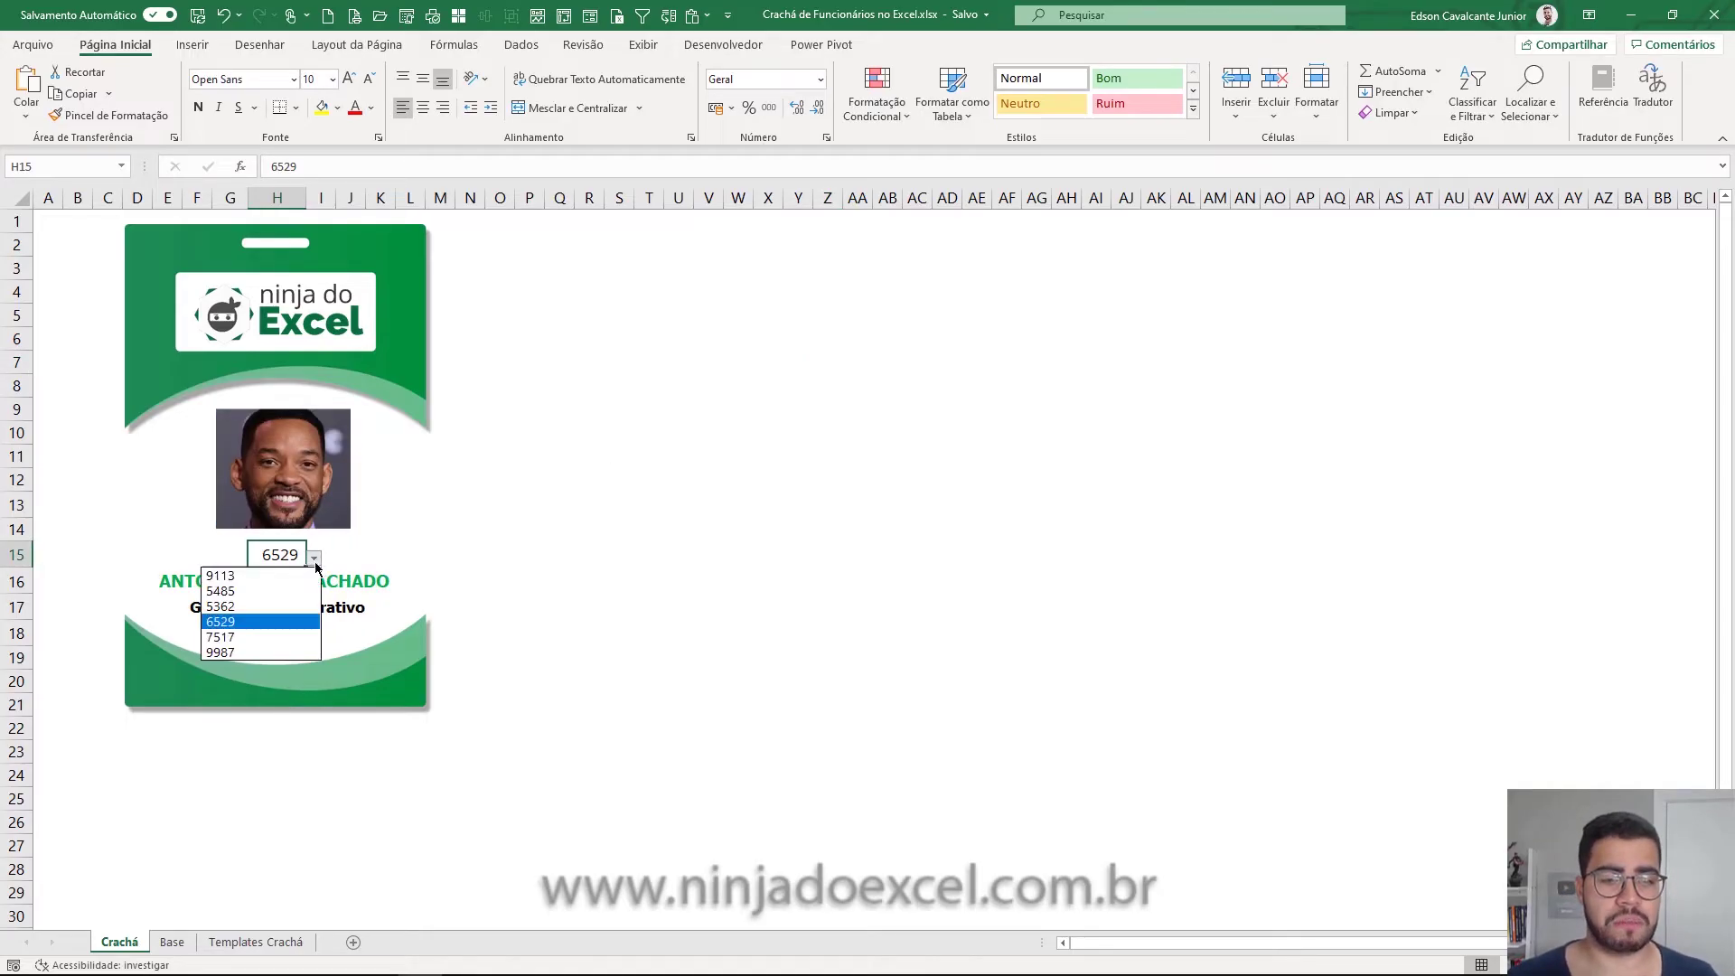
click(280, 638)
click(313, 557)
click(253, 638)
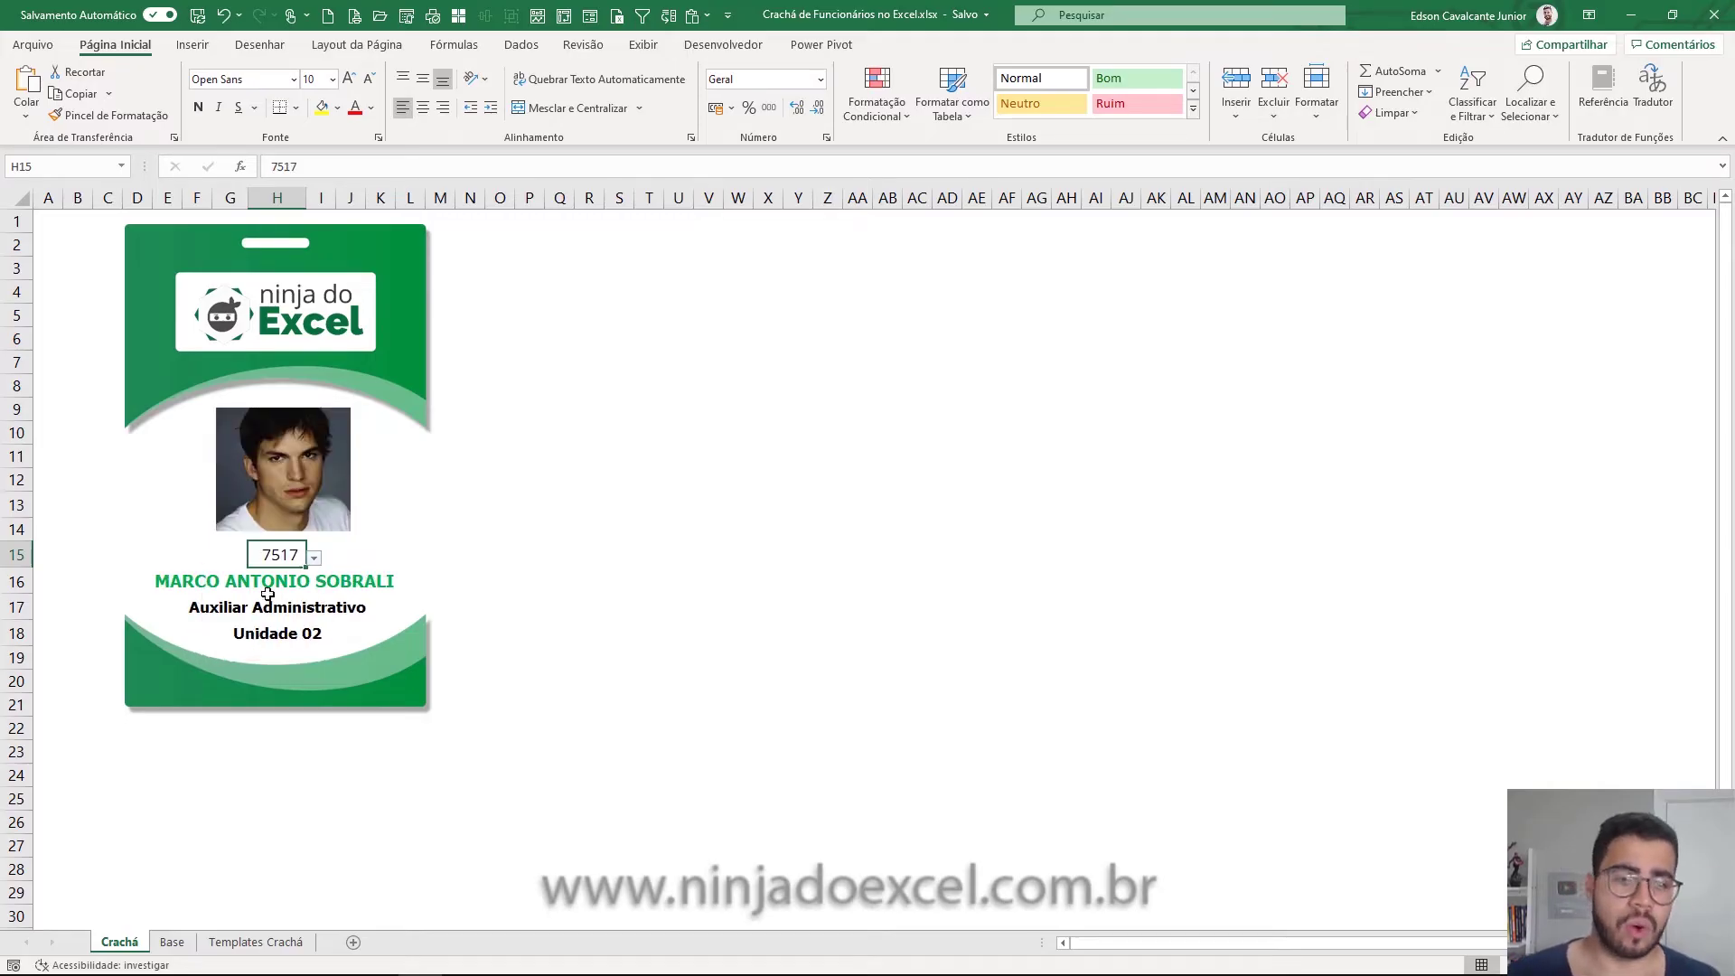
click(313, 557)
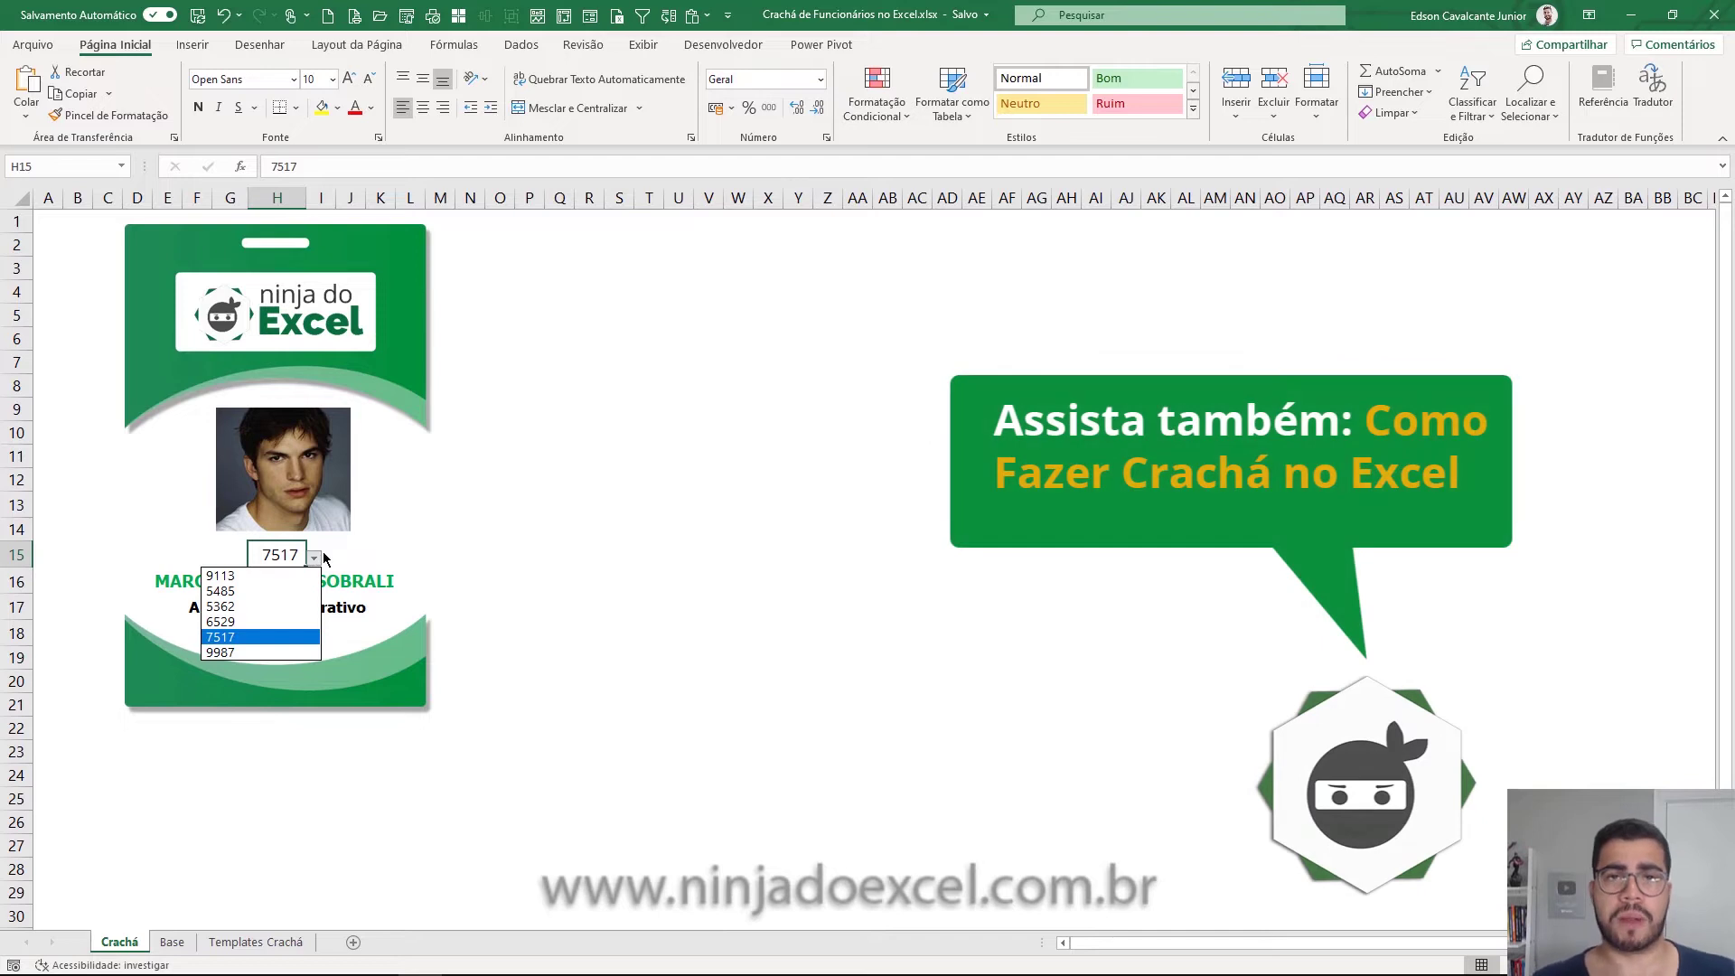
click(240, 575)
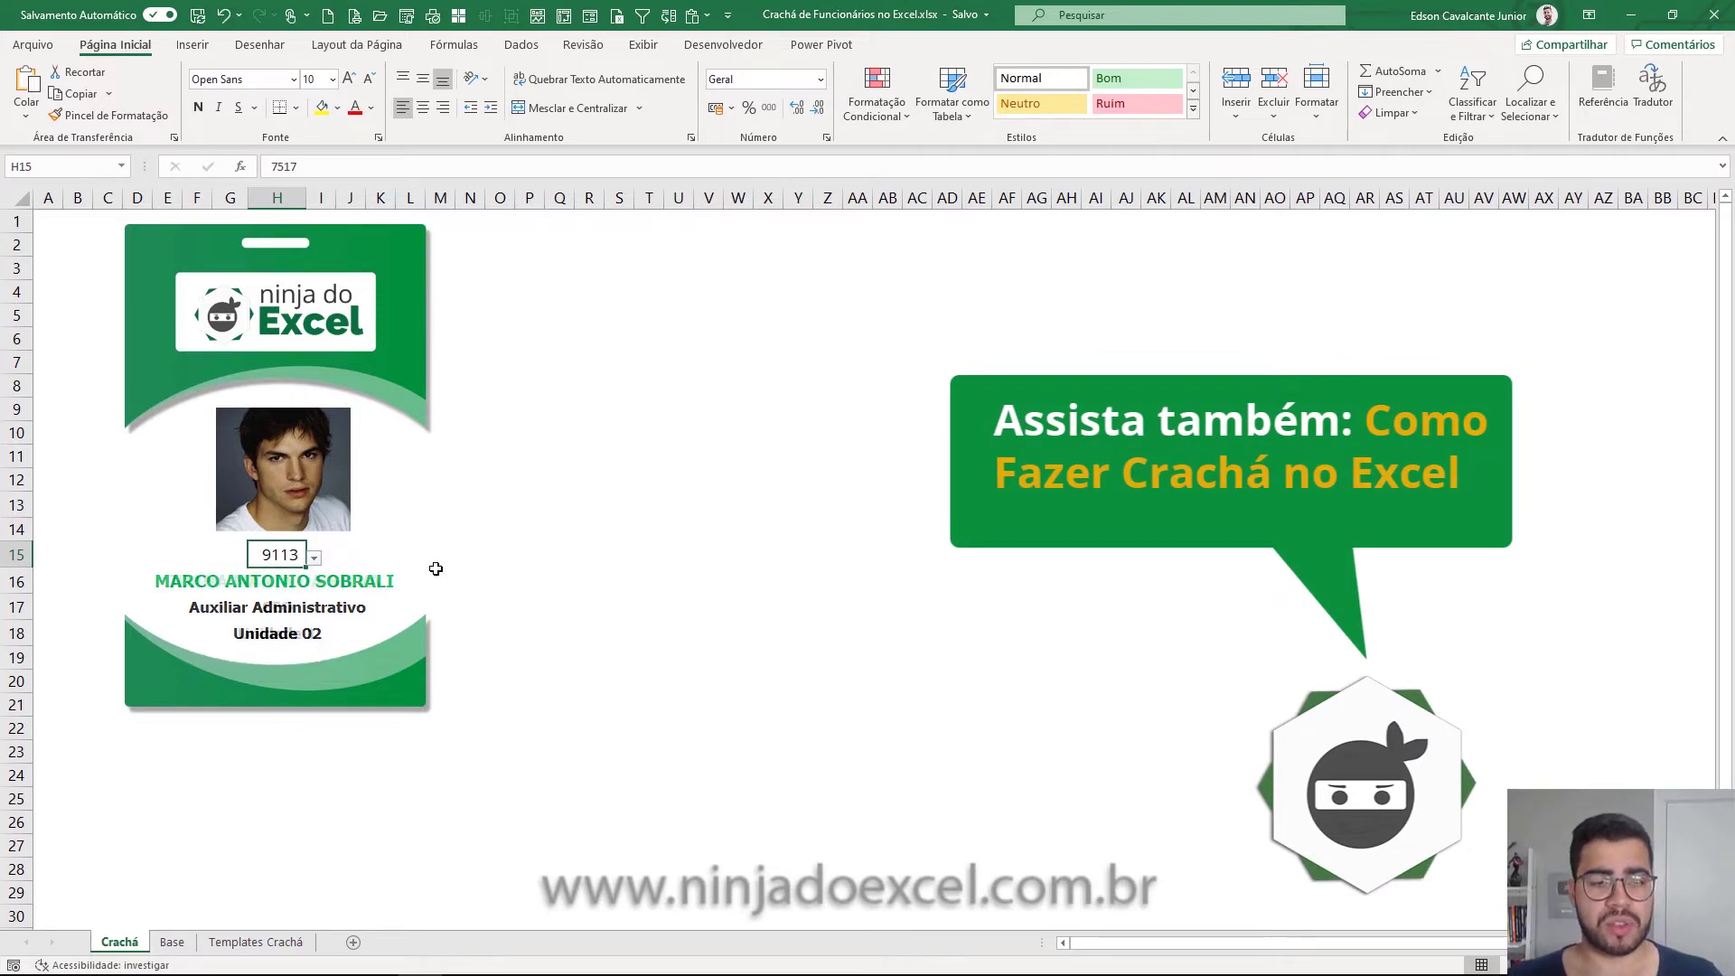
click(624, 506)
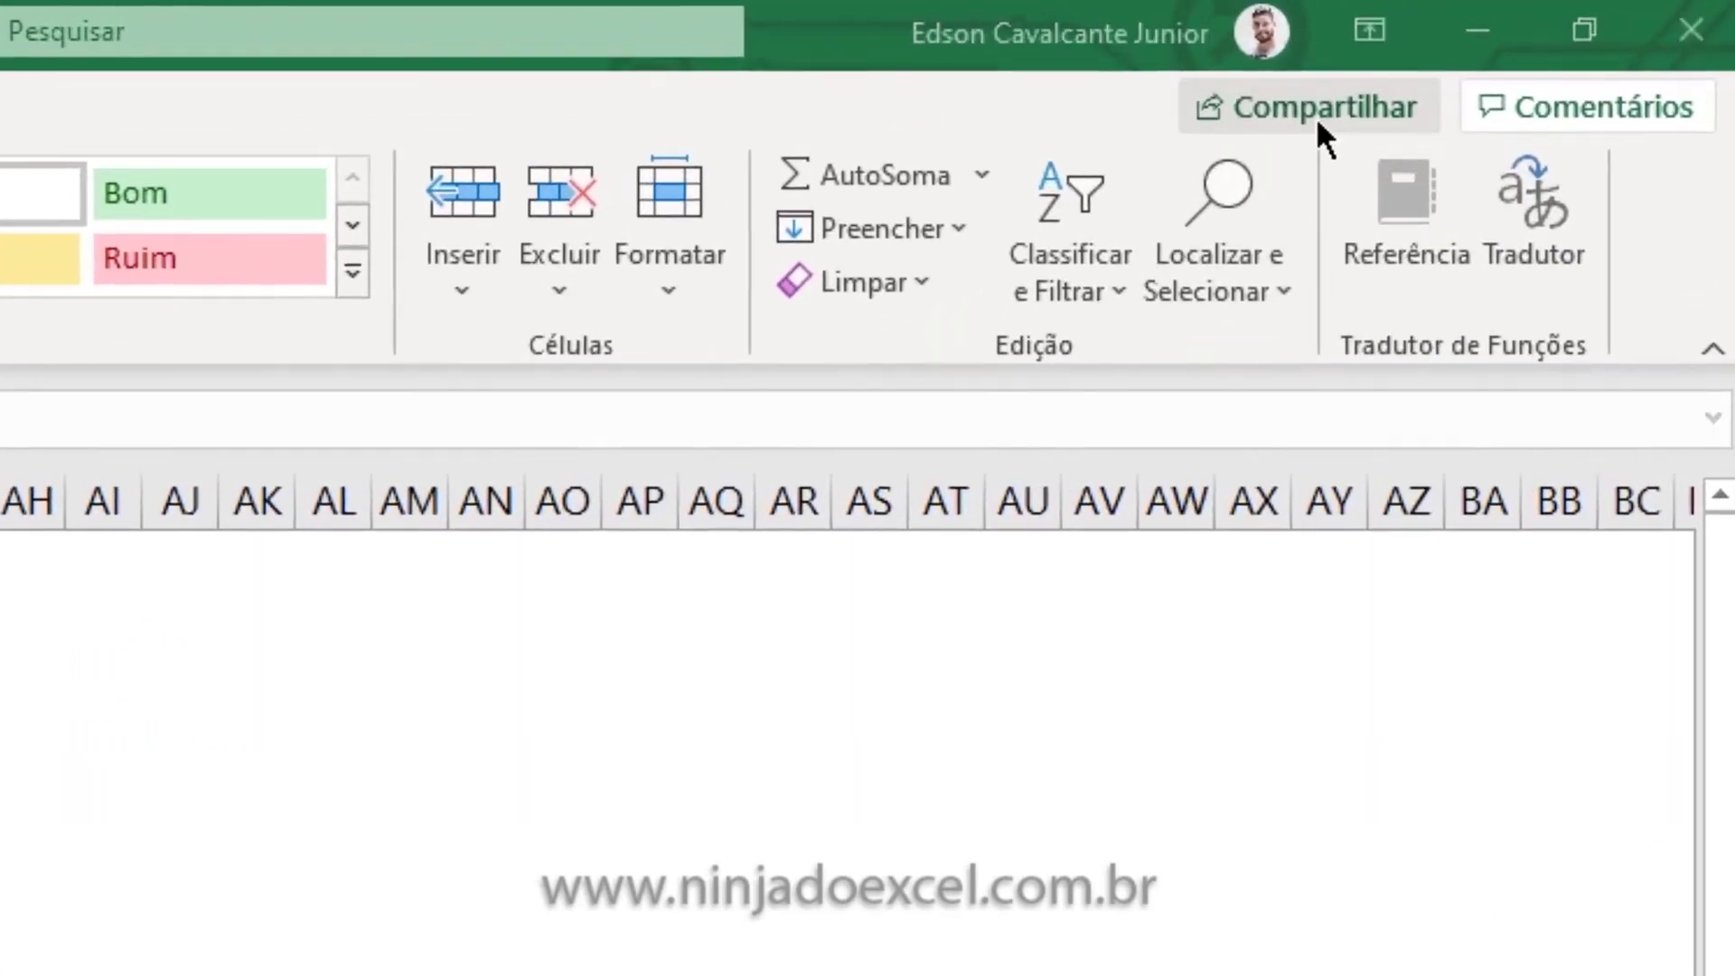
- Open Configurações de link for the shared workbook and turn off 'Permitir edição'
click(1382, 95)
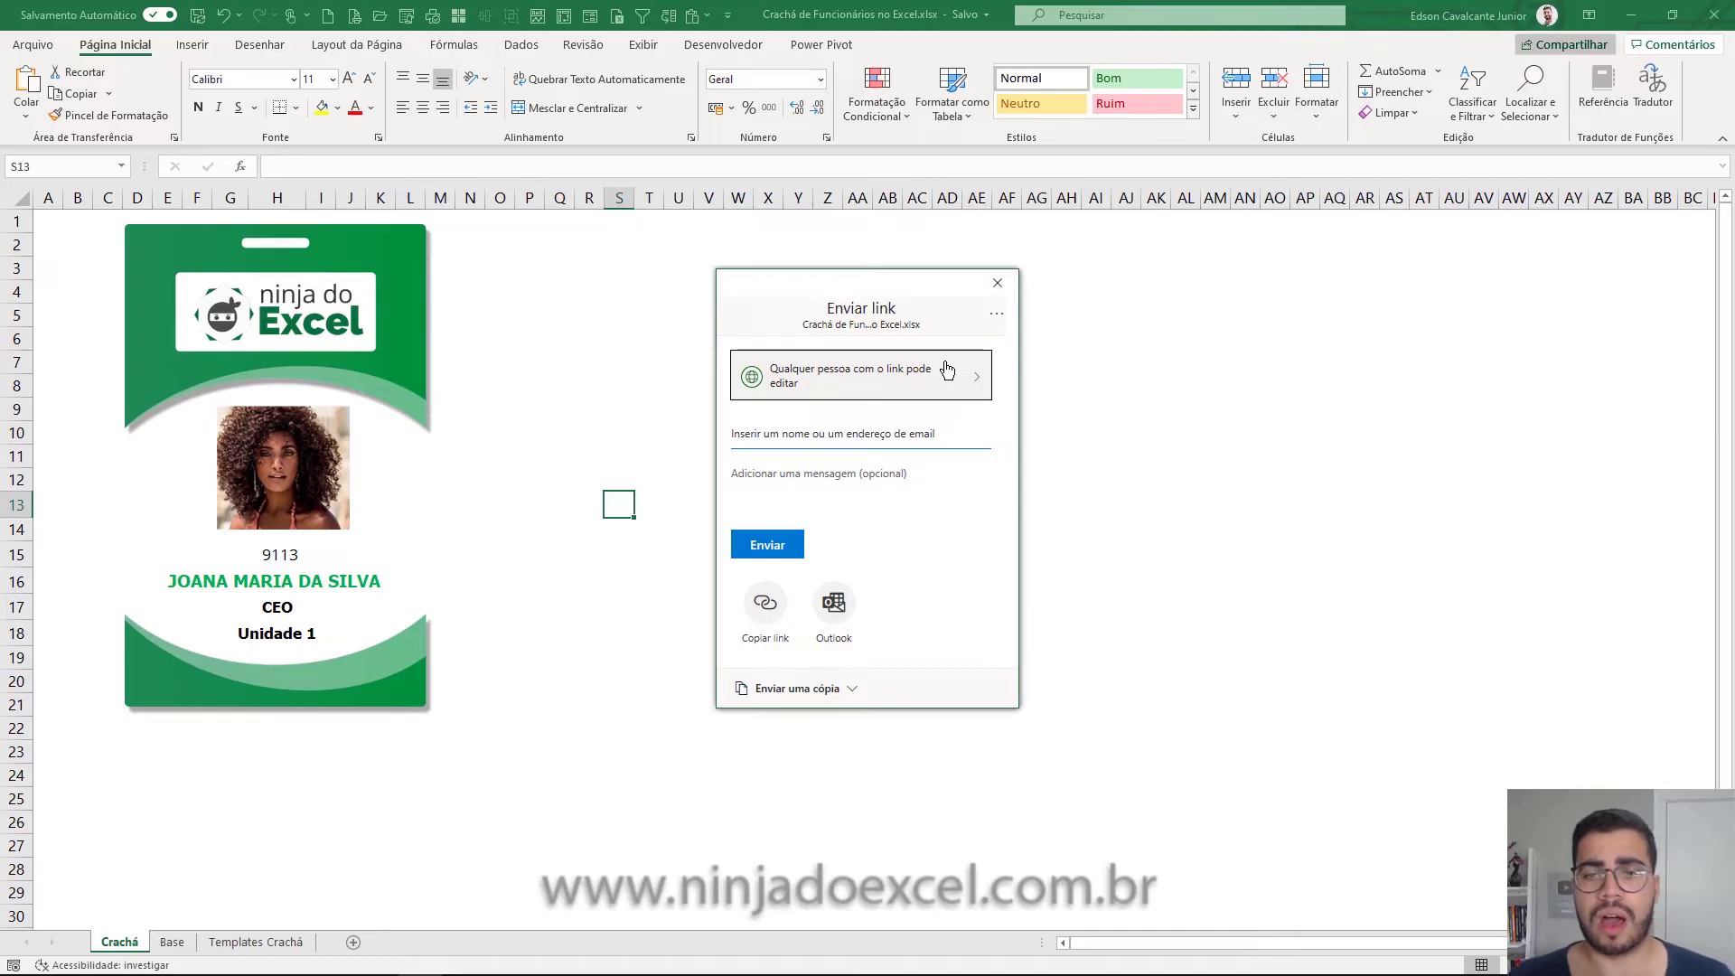
click(946, 369)
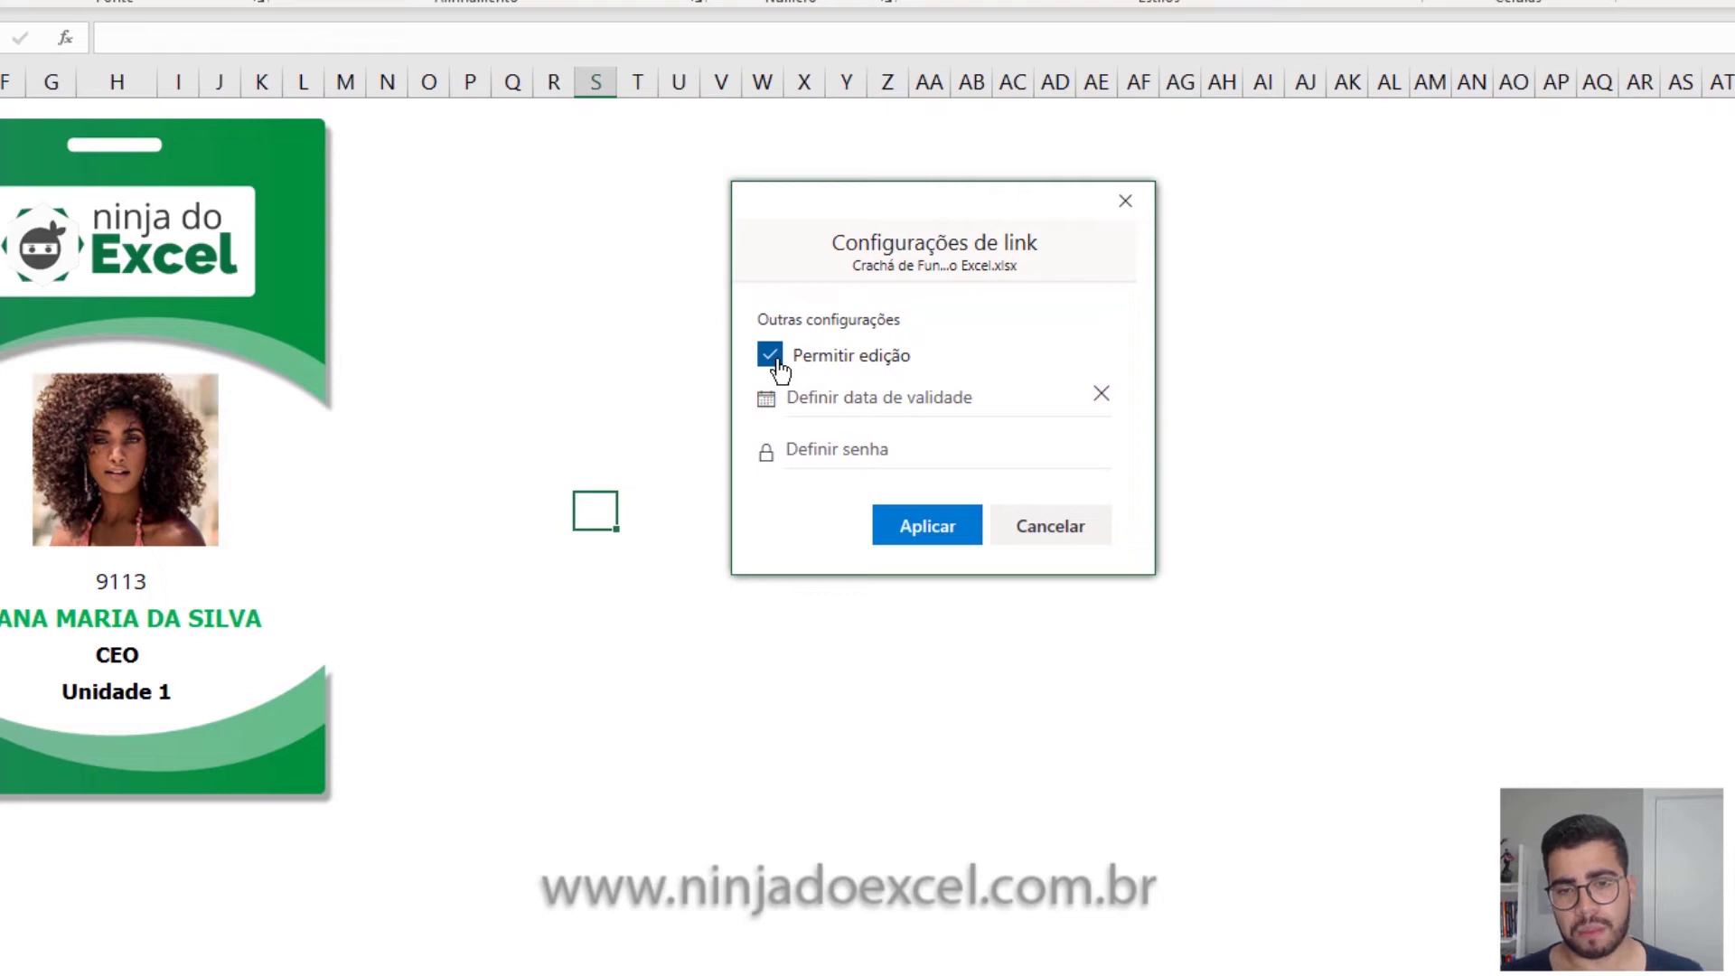
click(779, 371)
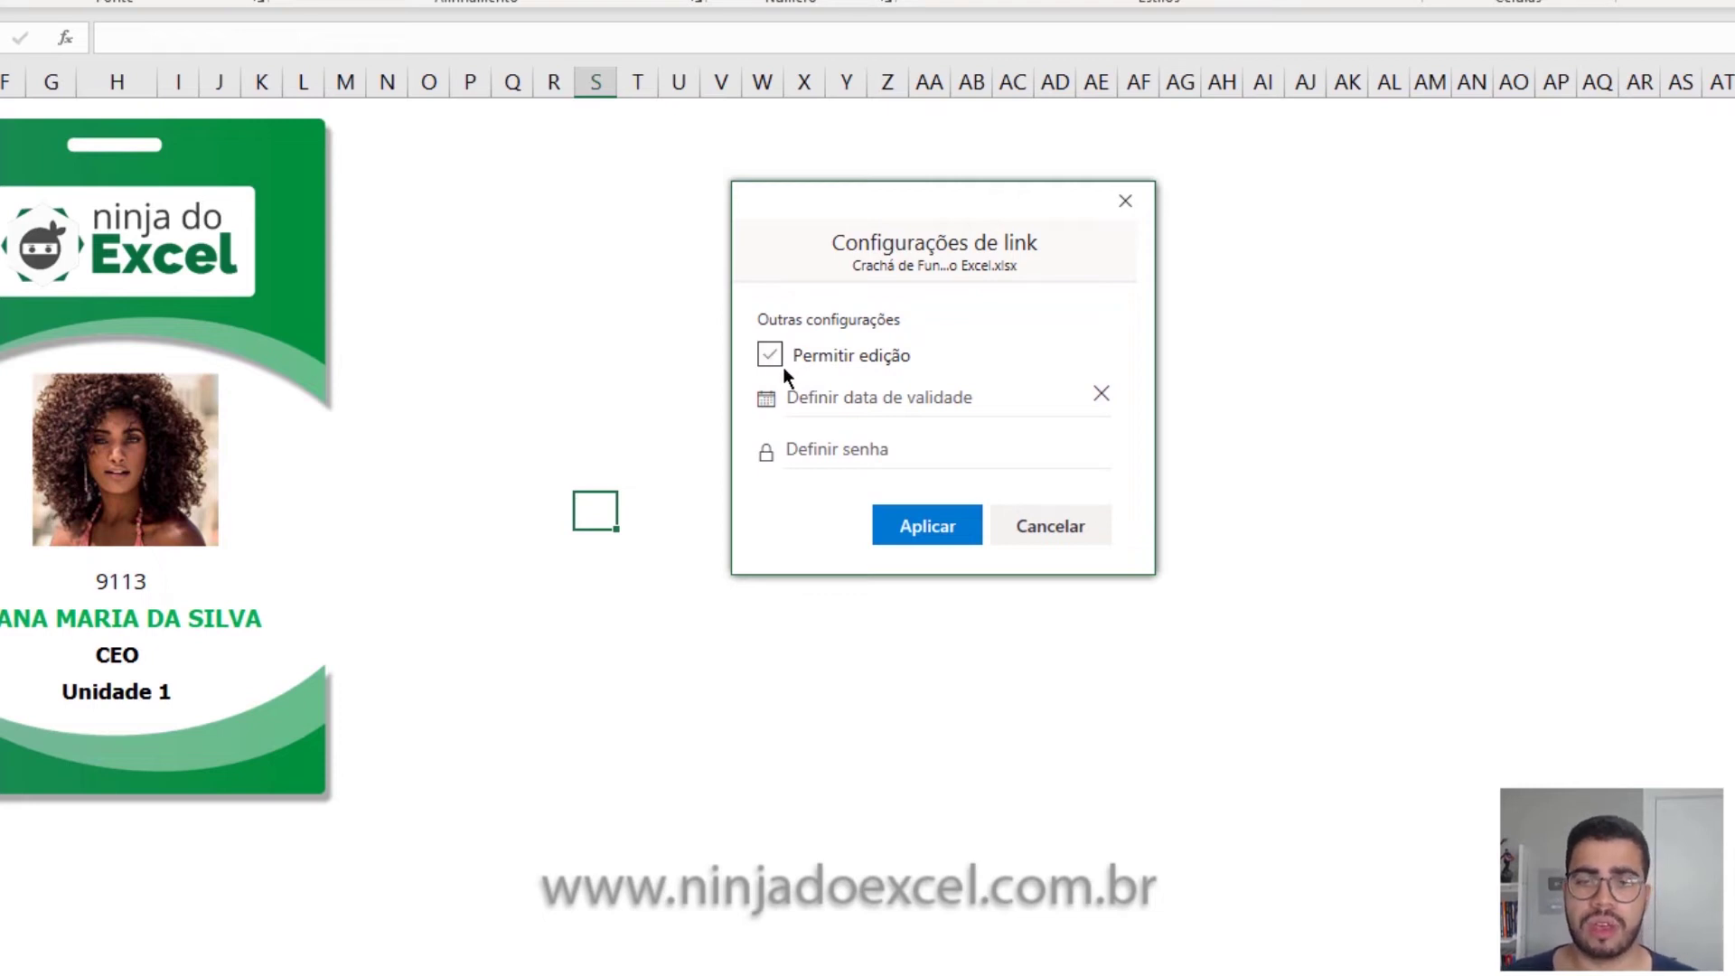
- Try a December 17, 2020 expiry and a password, clear both, and apply the view-only link
click(865, 396)
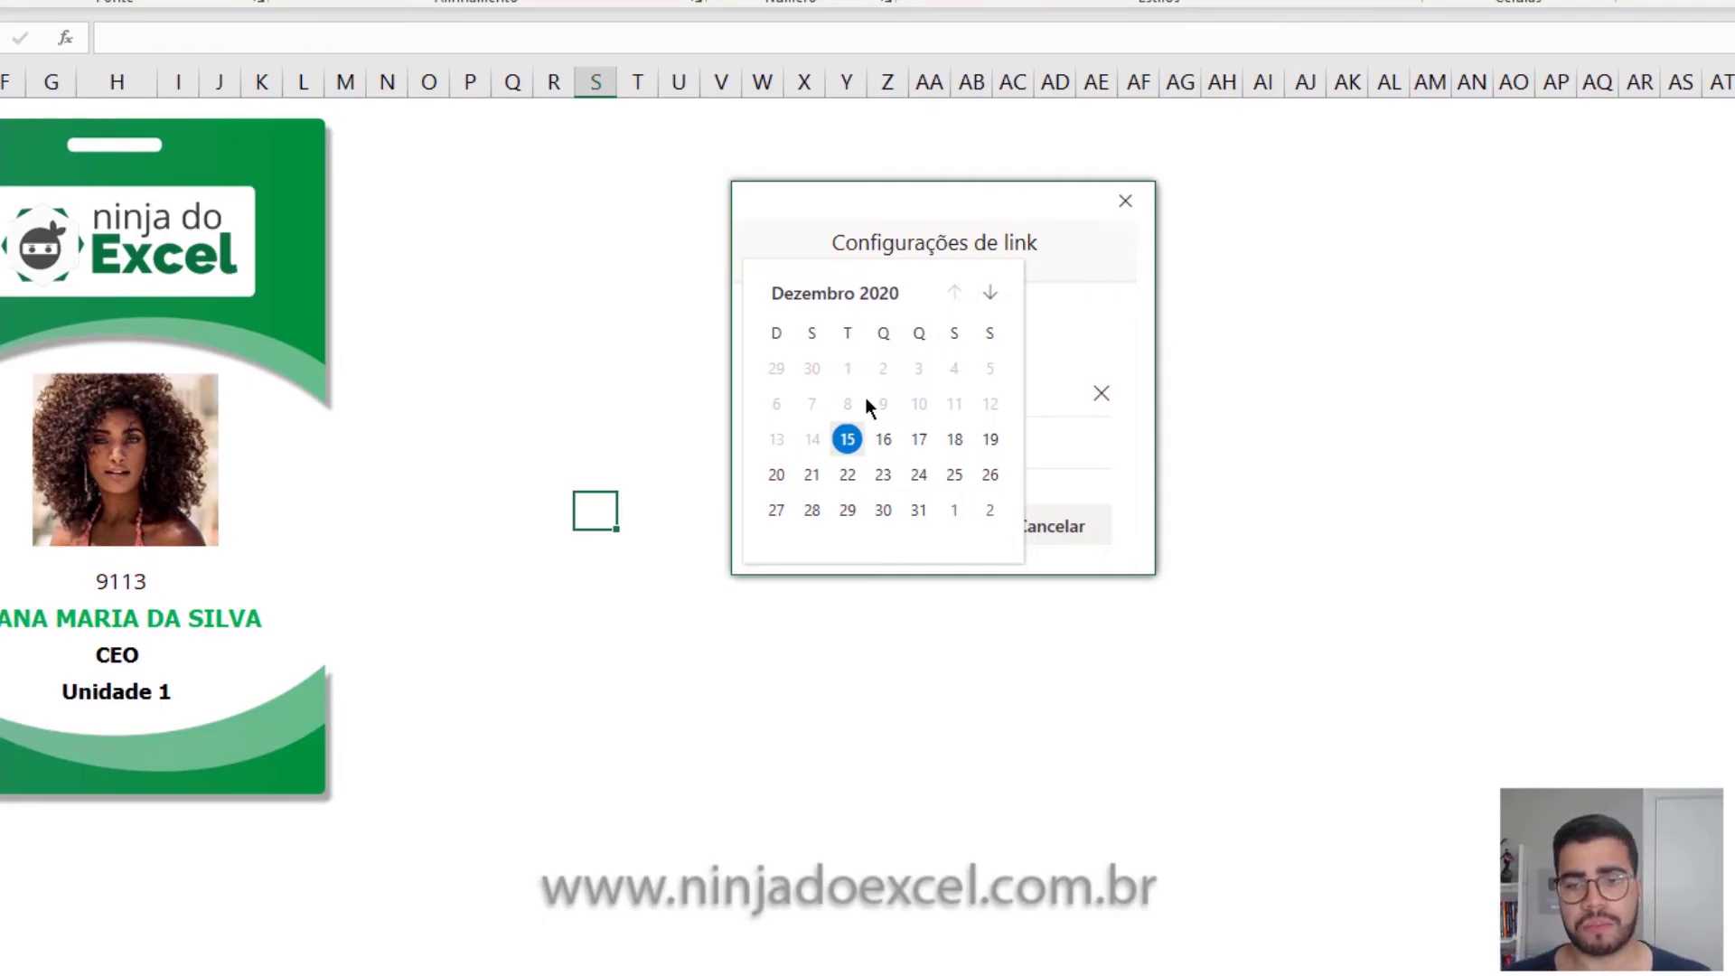
click(915, 442)
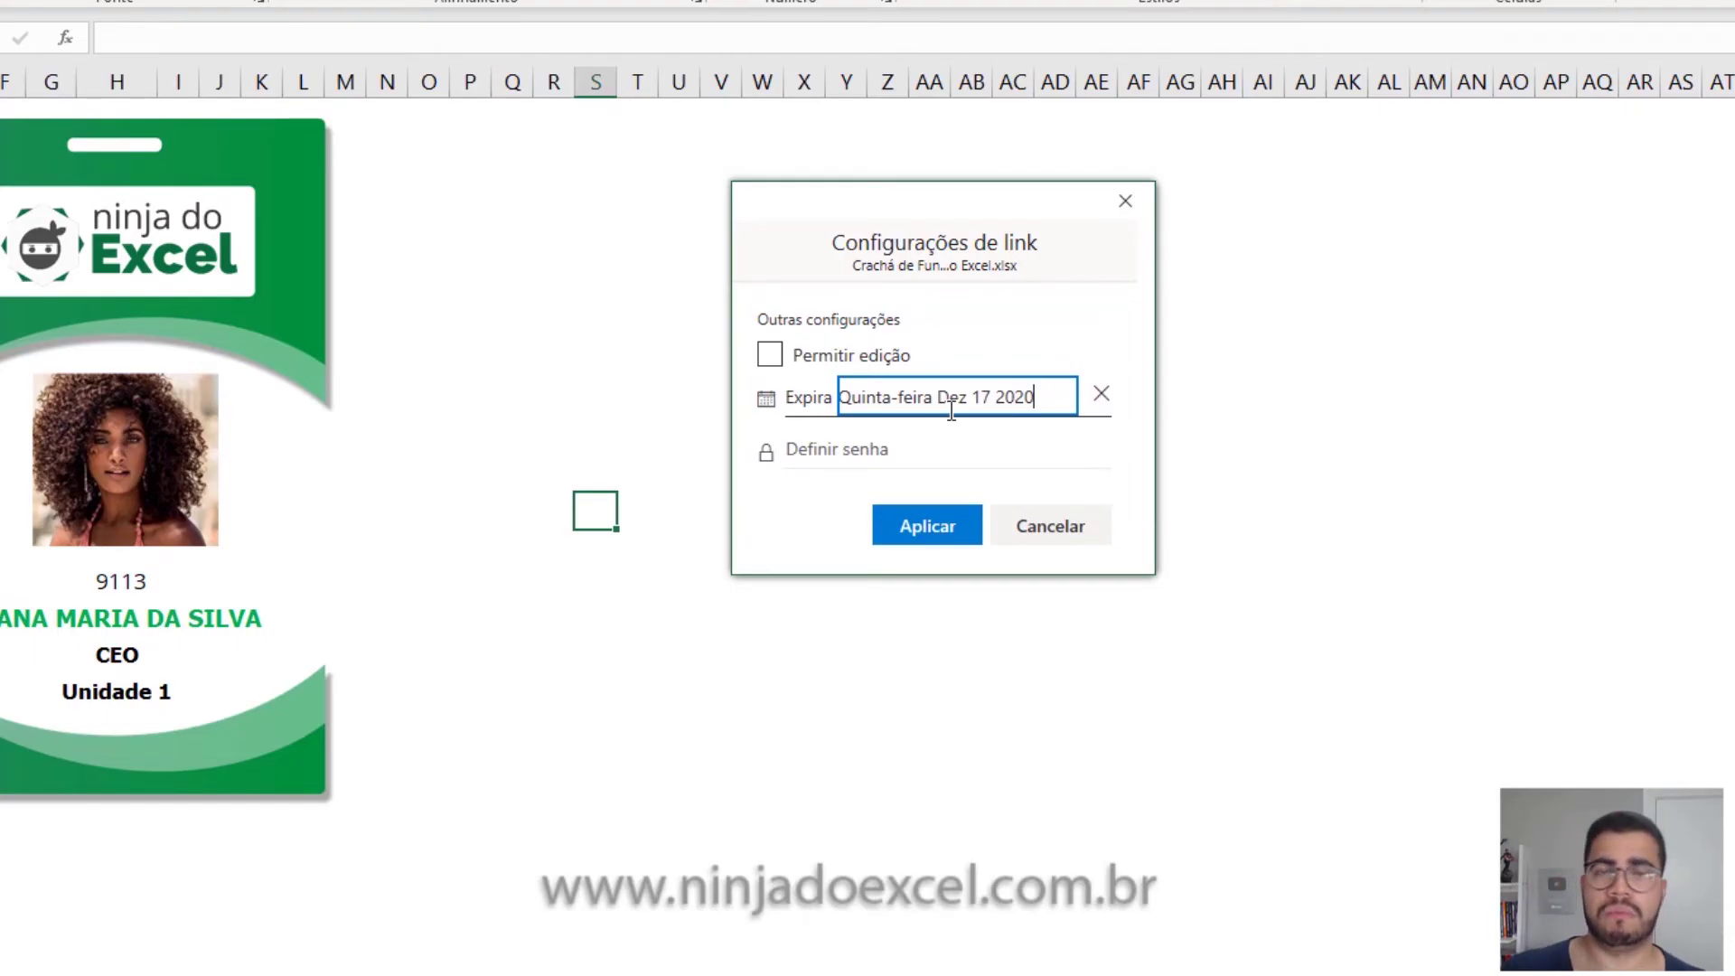
click(867, 449)
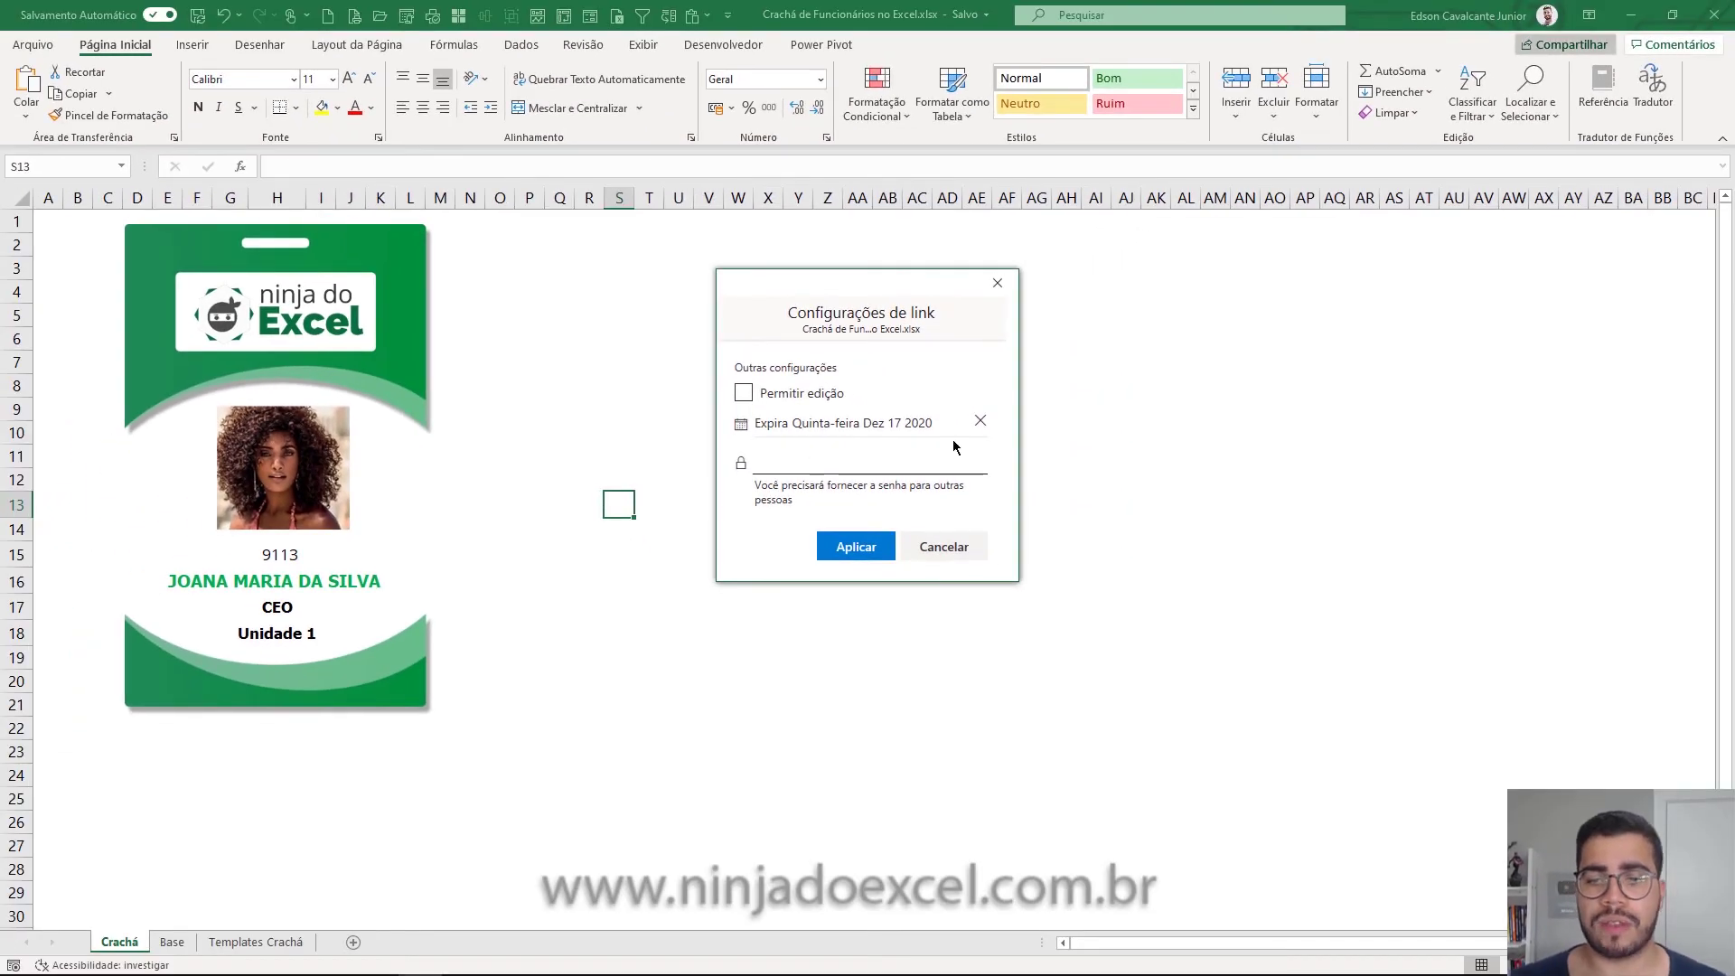
click(980, 421)
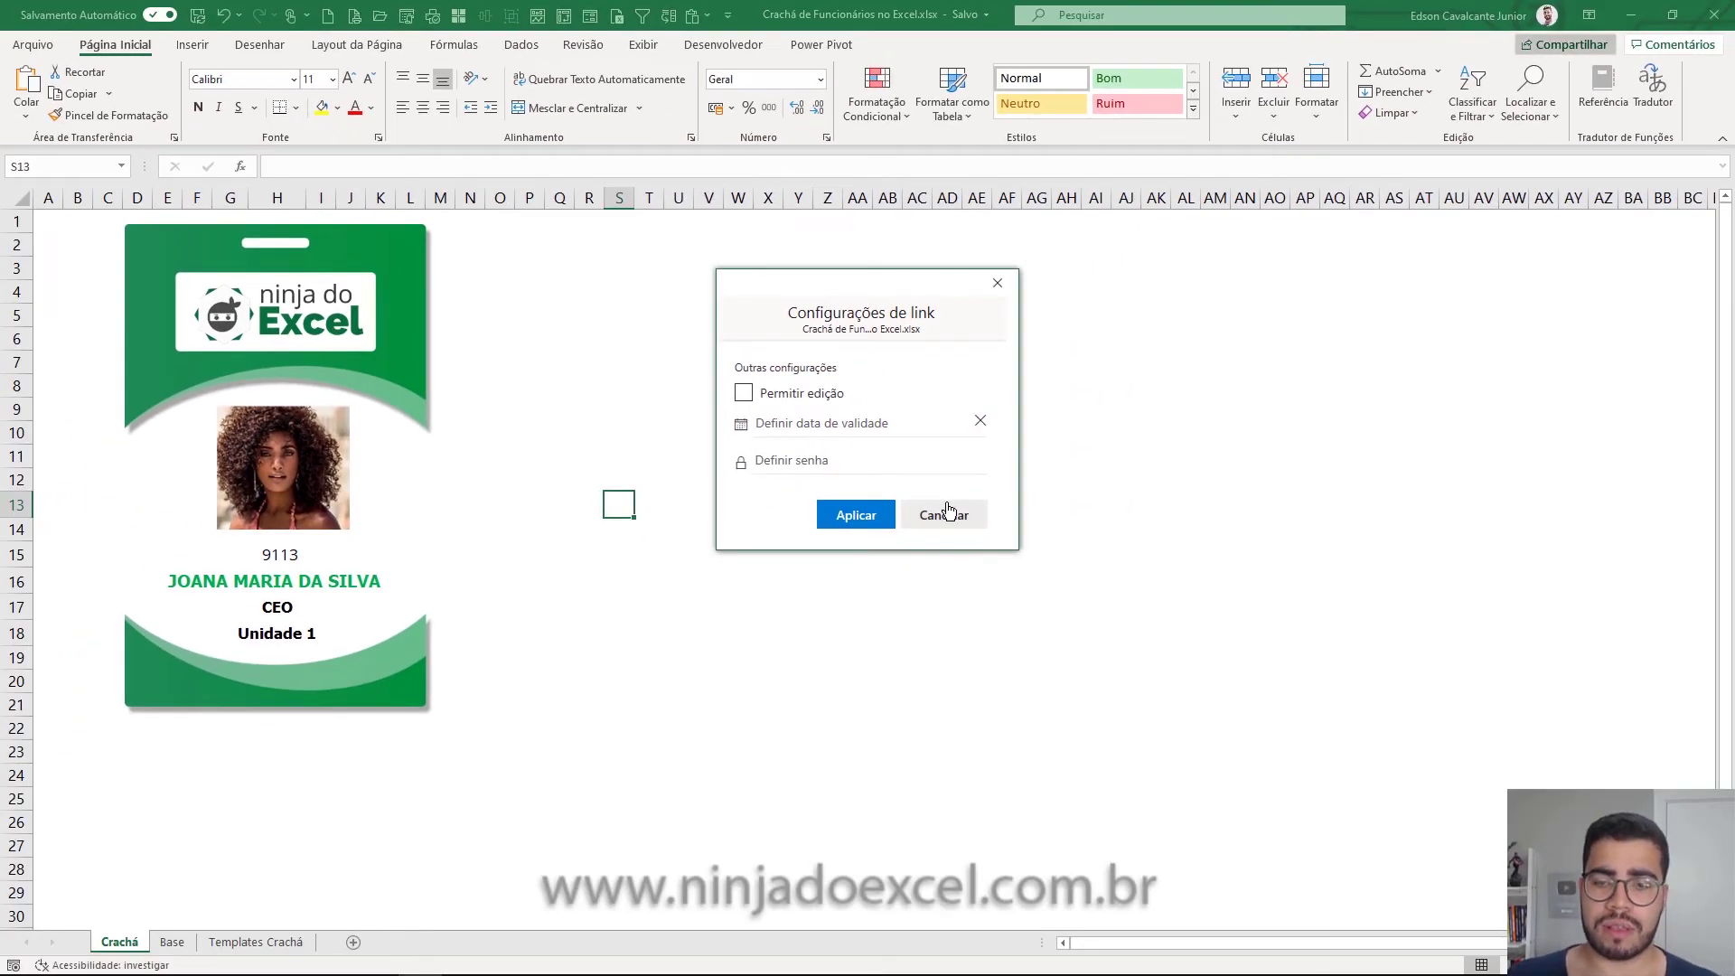
click(872, 515)
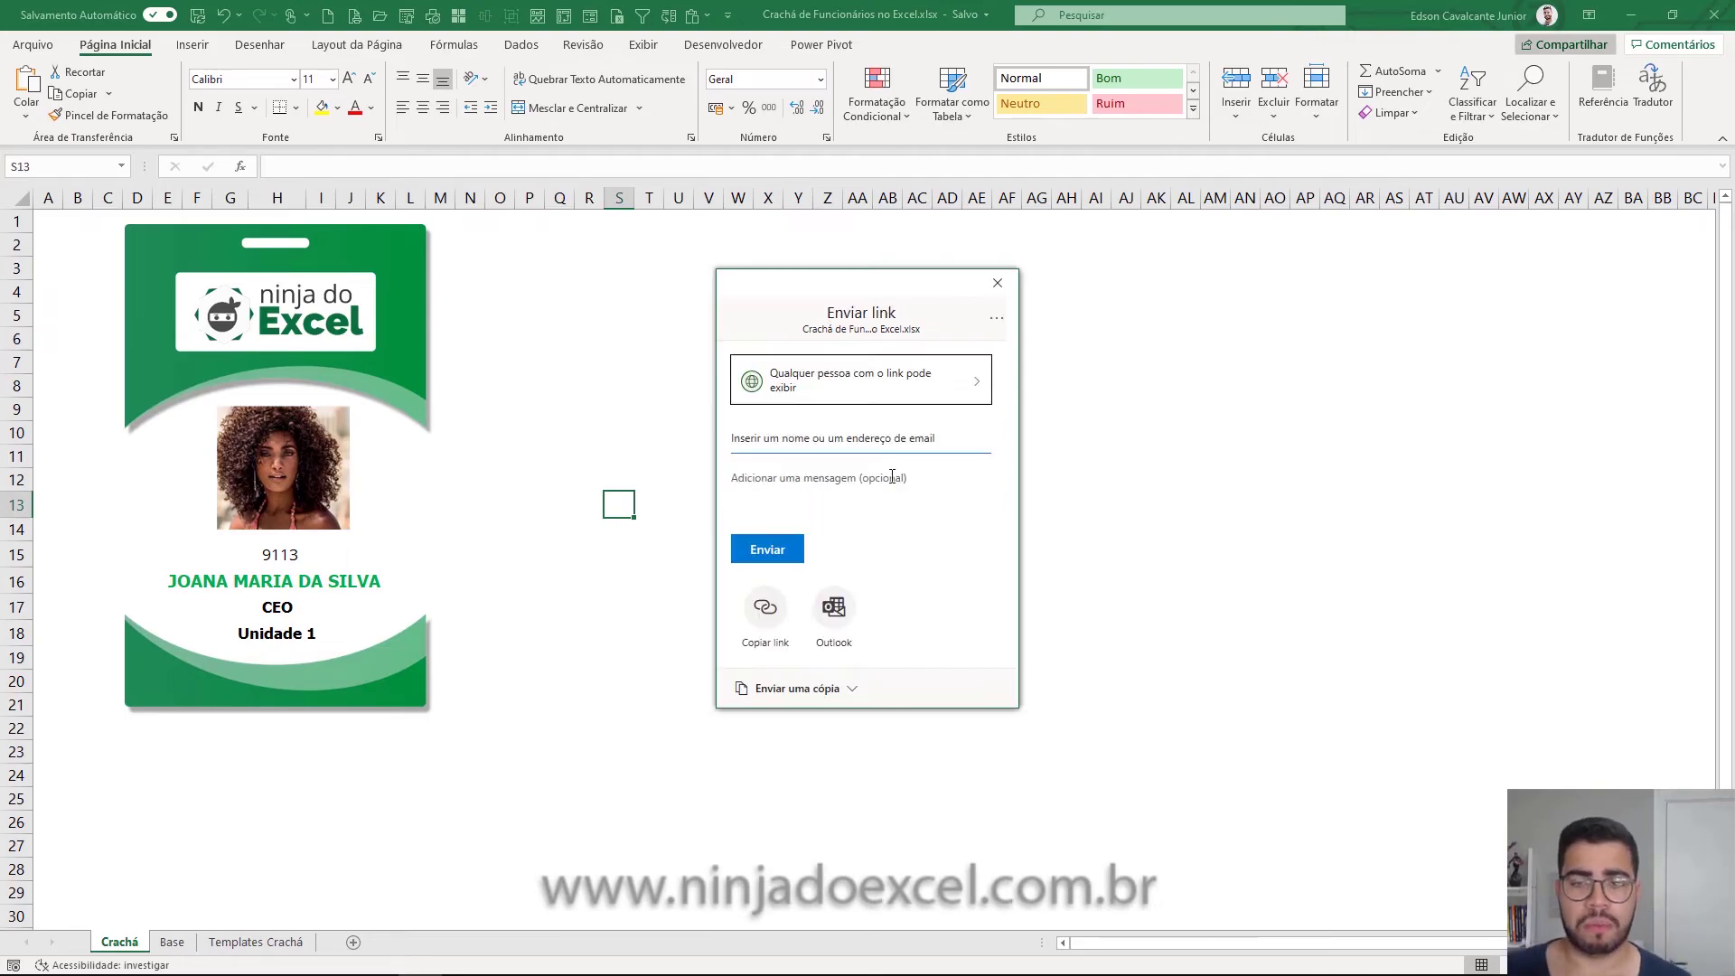
click(871, 438)
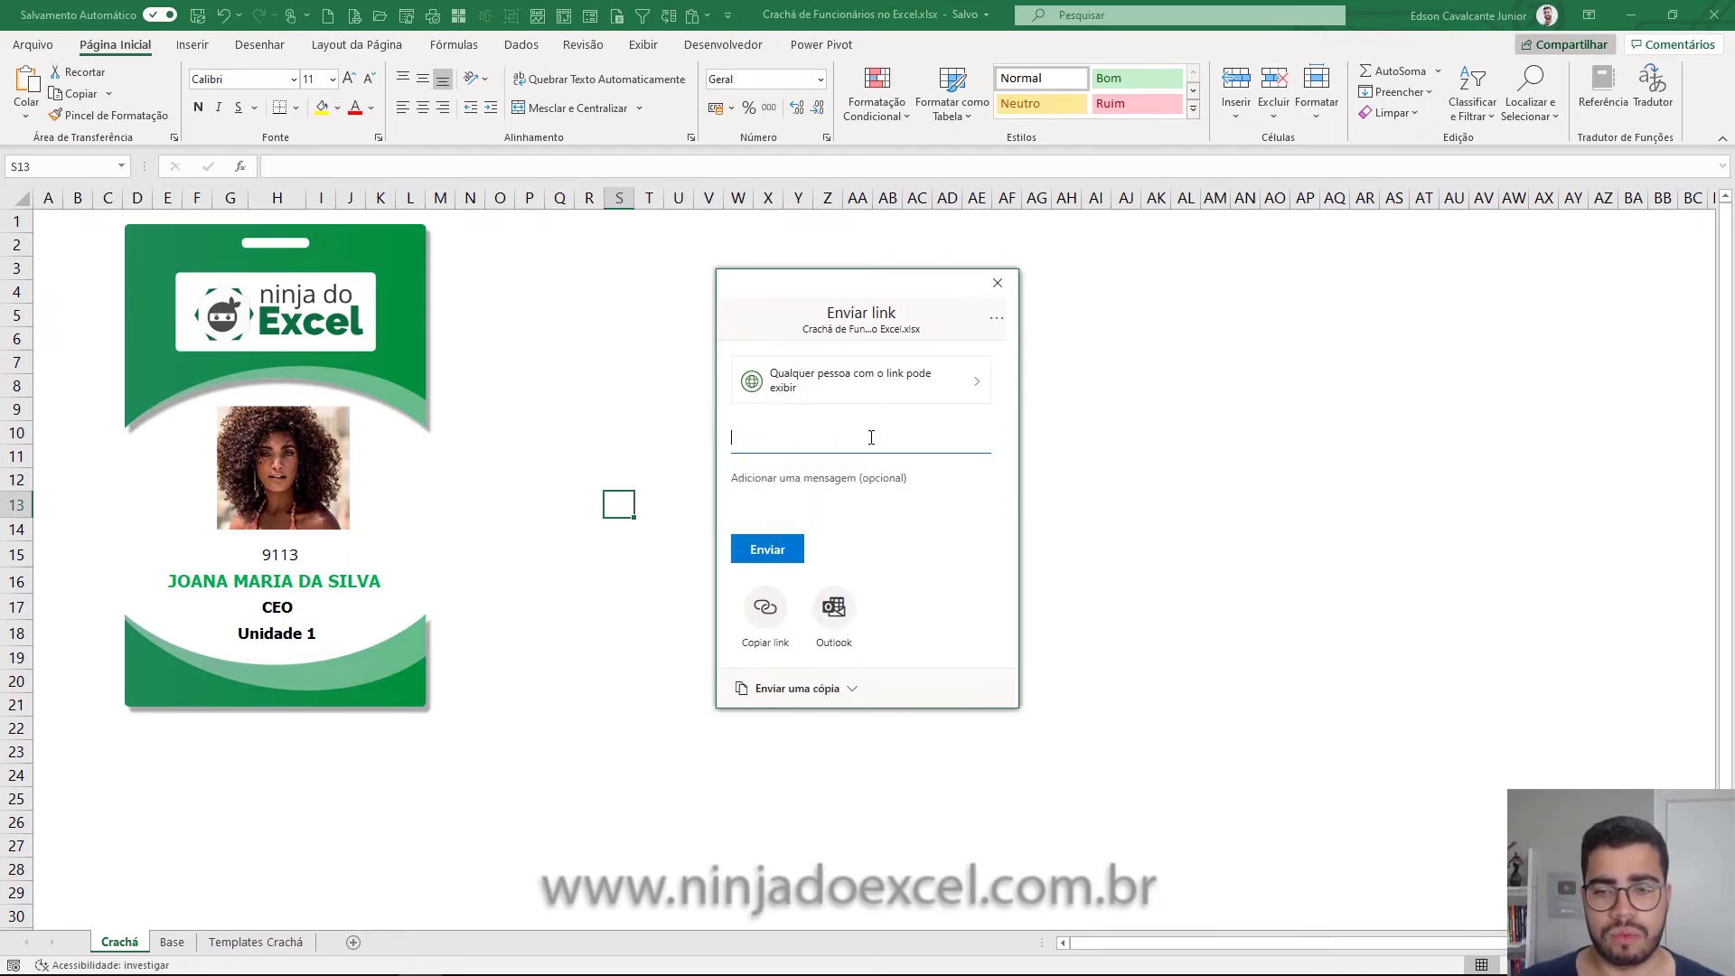
click(906, 517)
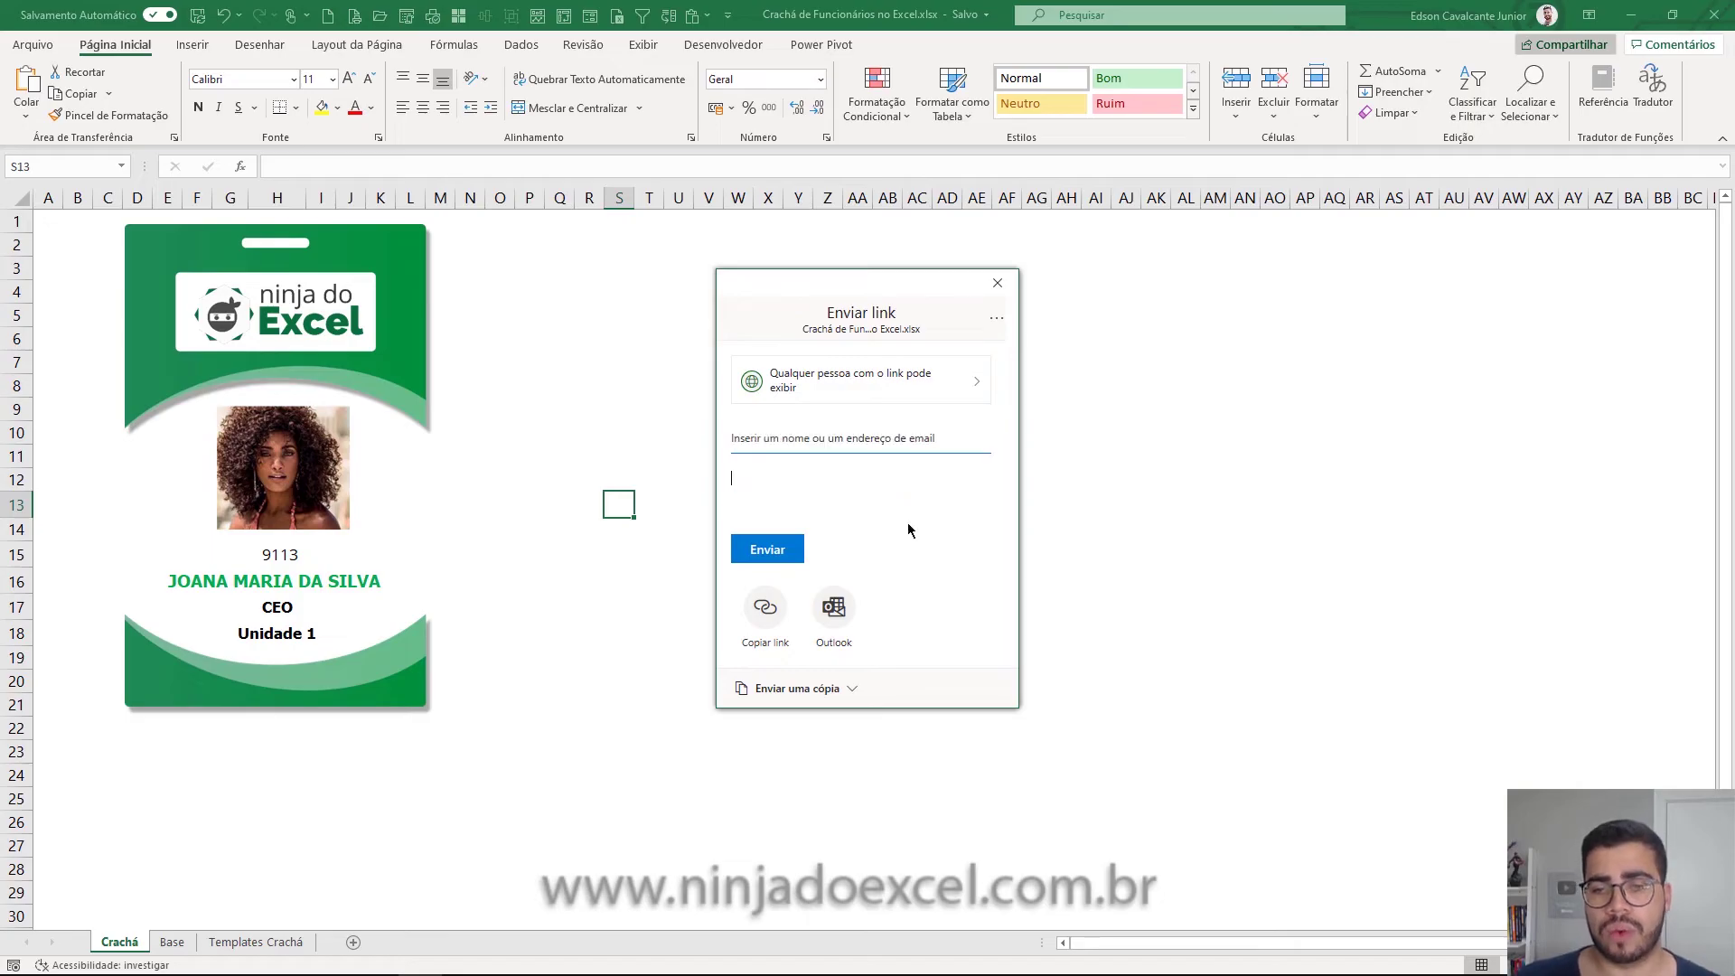
click(941, 445)
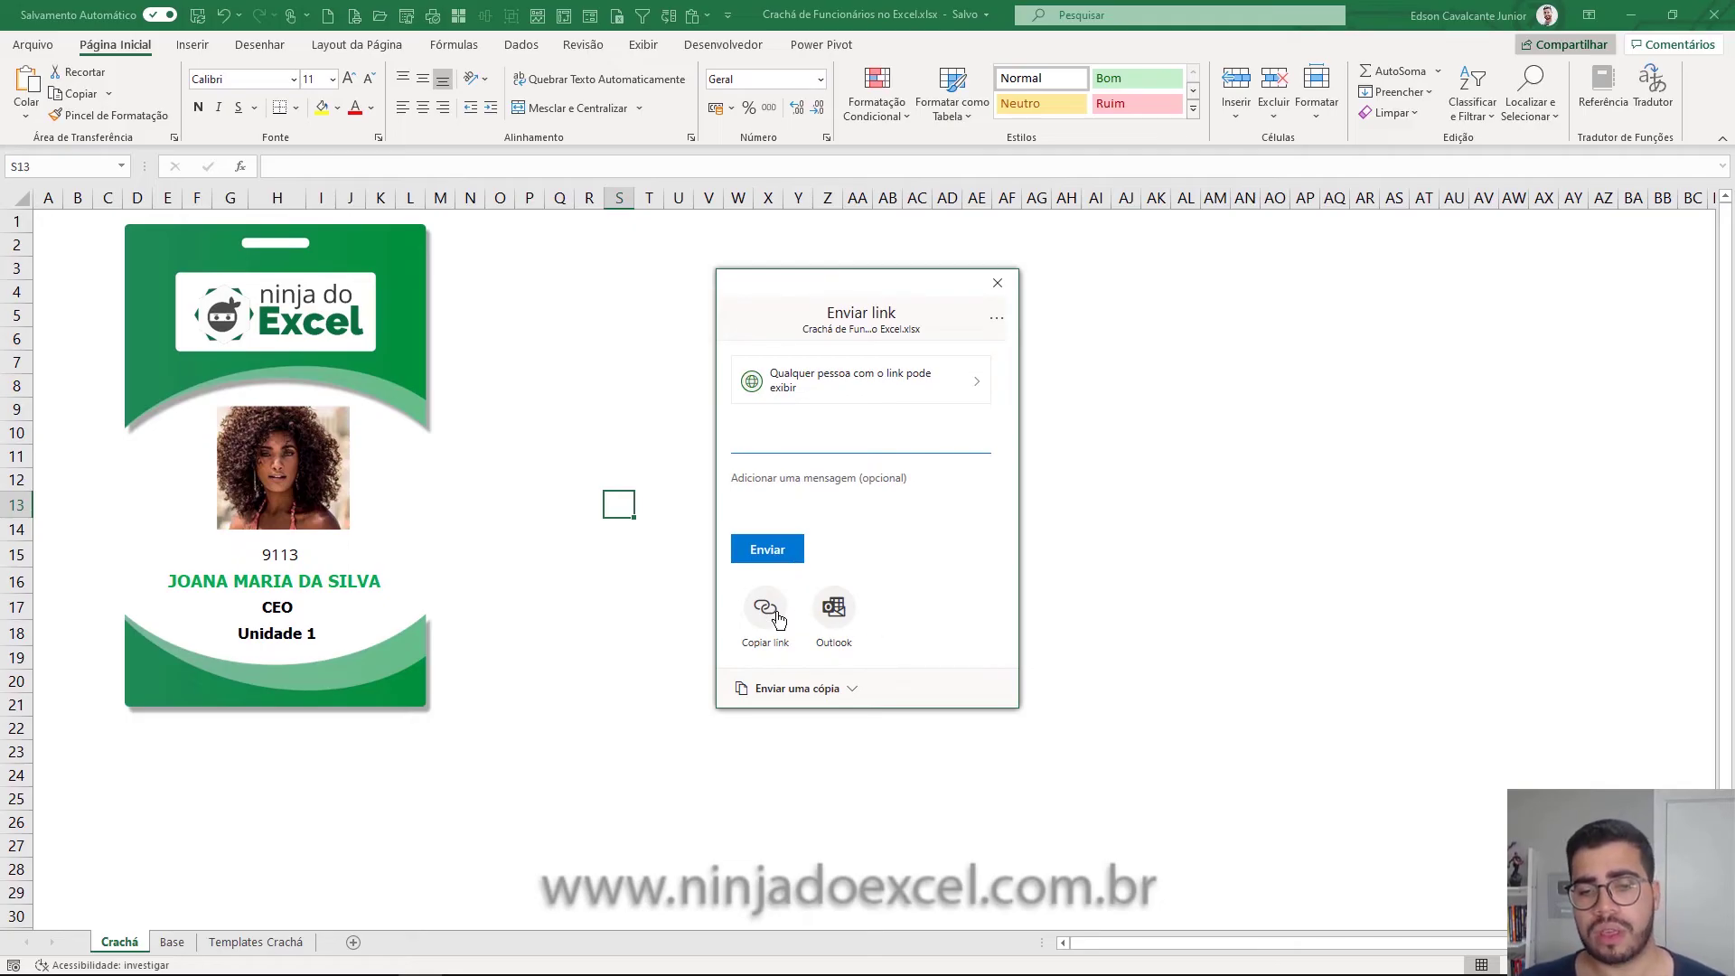
click(945, 693)
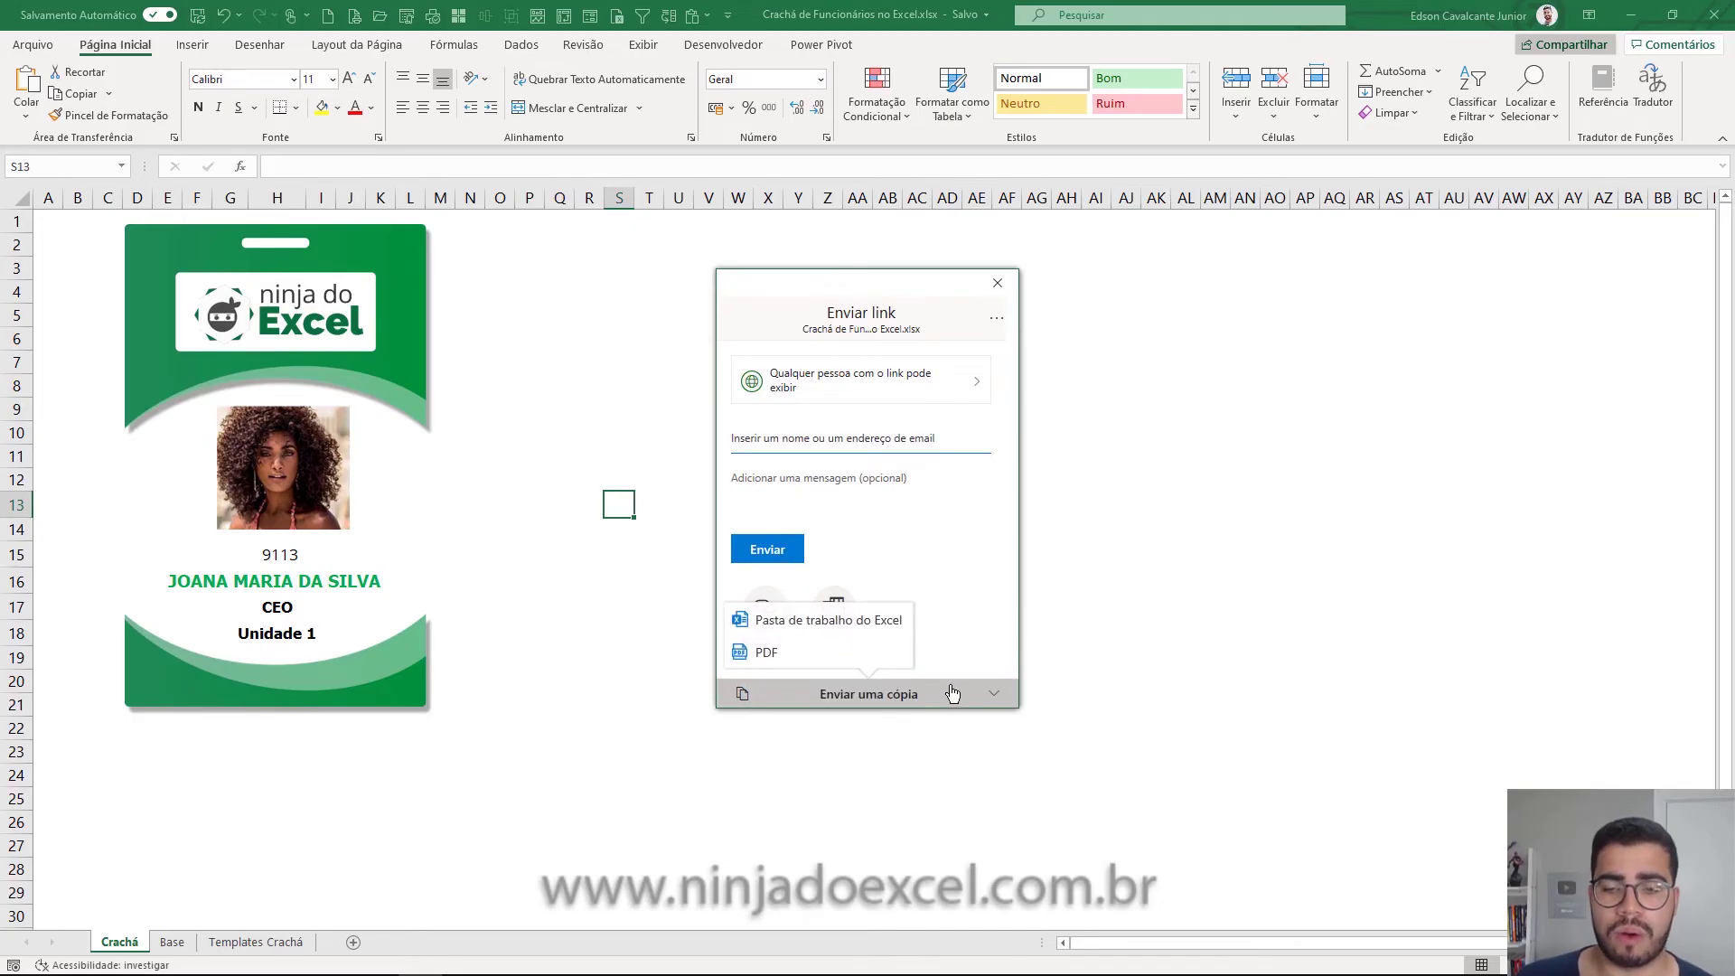
click(995, 633)
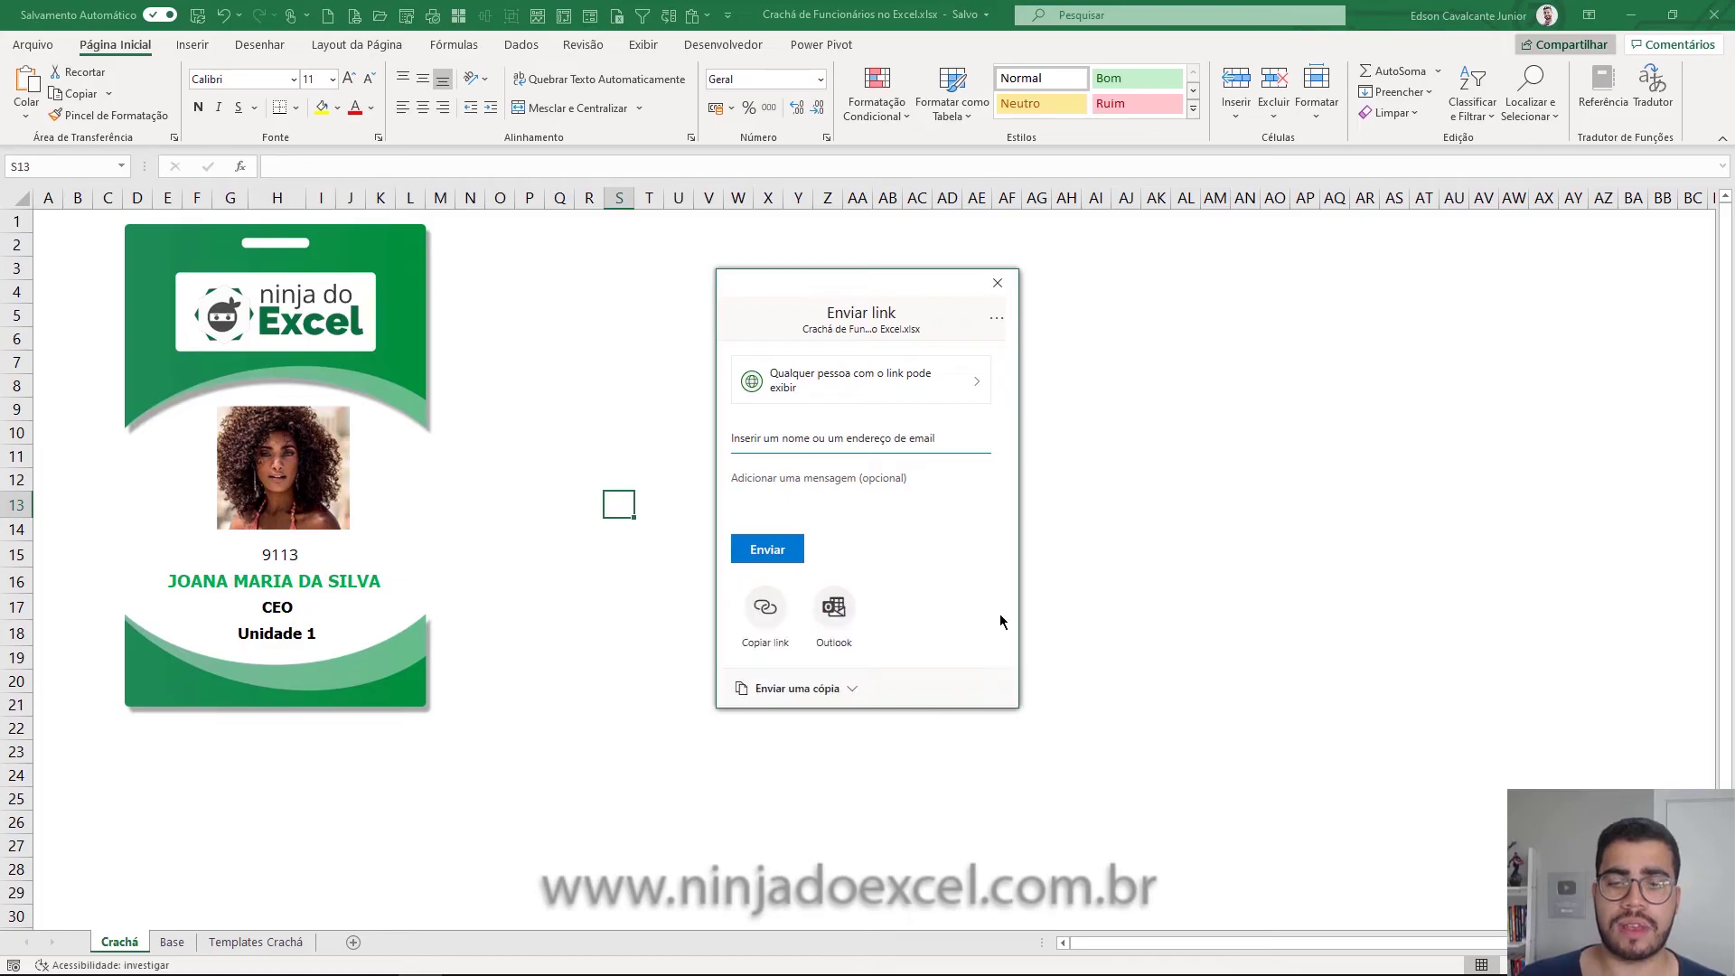
- Copy the workbook's shareable link, leave its settings unchanged, and reopen the Compartilhar panel
click(769, 630)
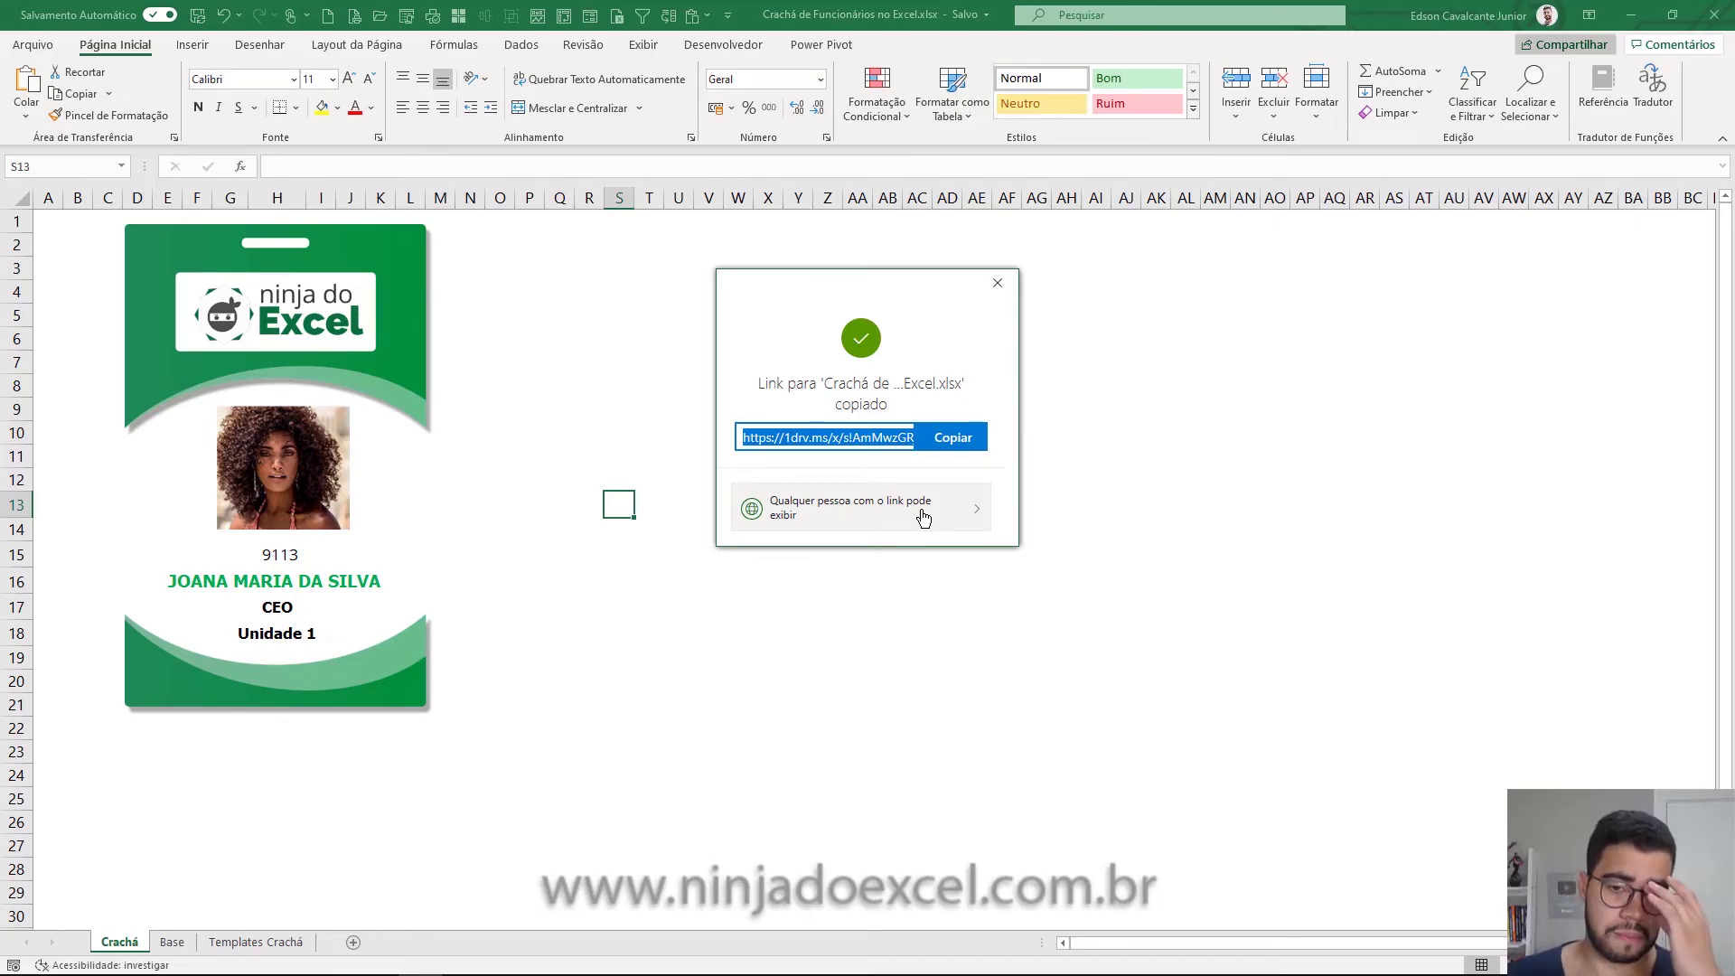
click(962, 496)
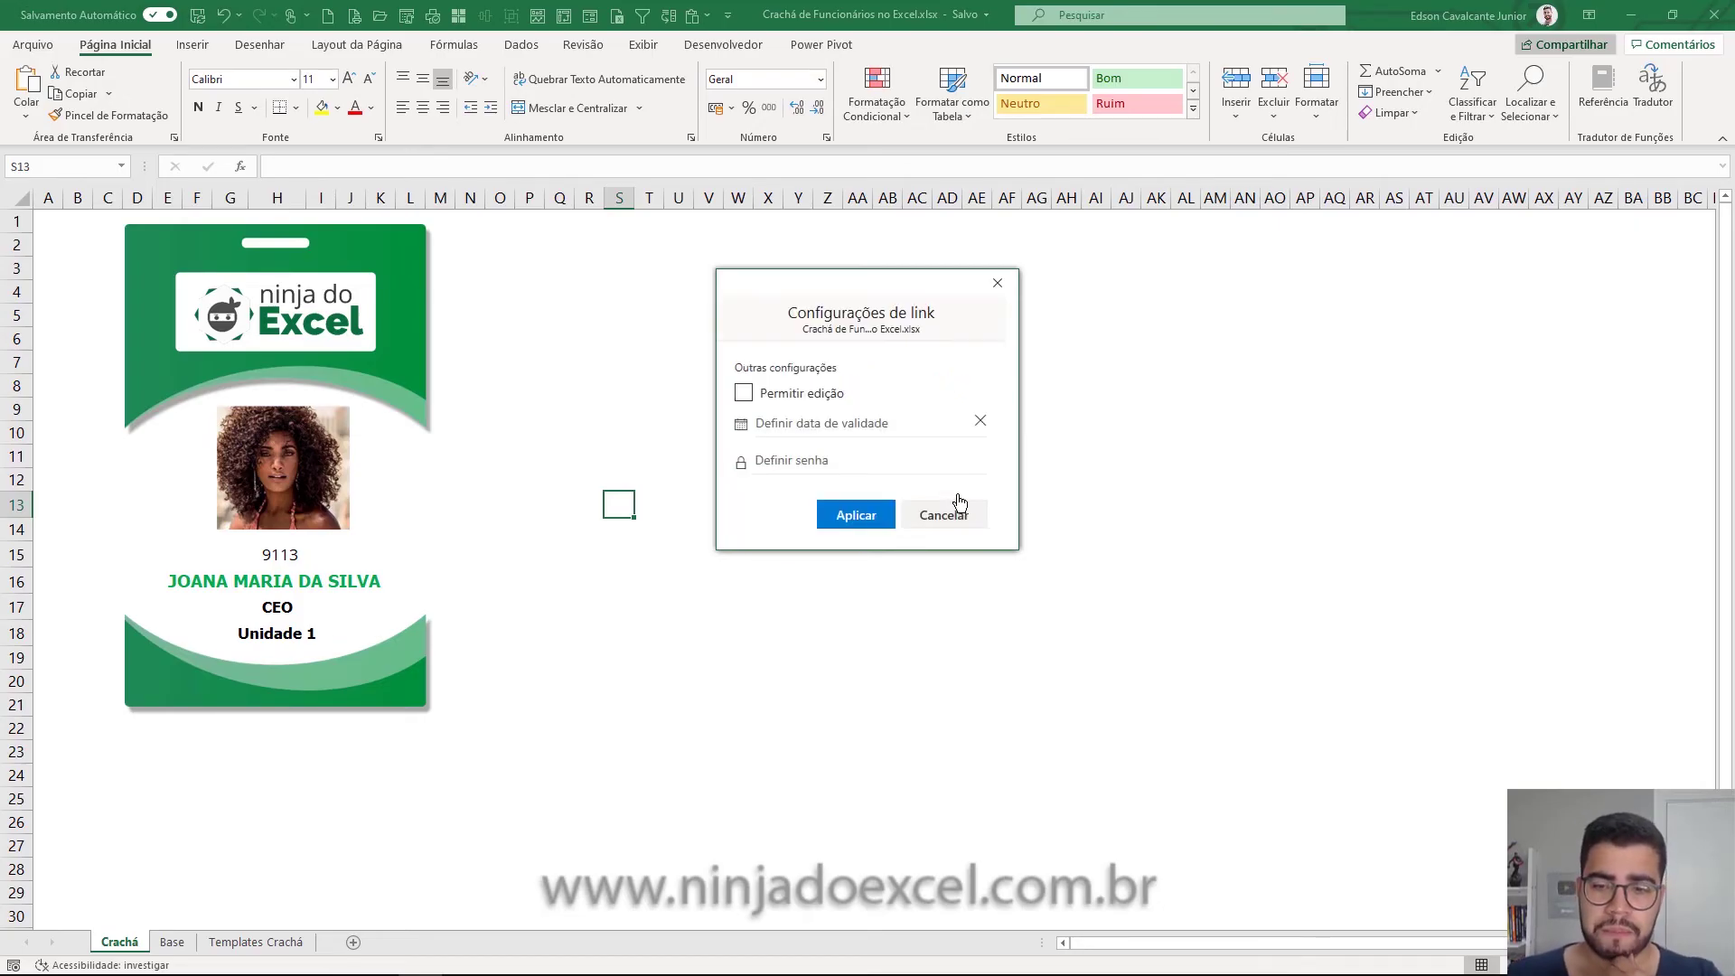
click(934, 532)
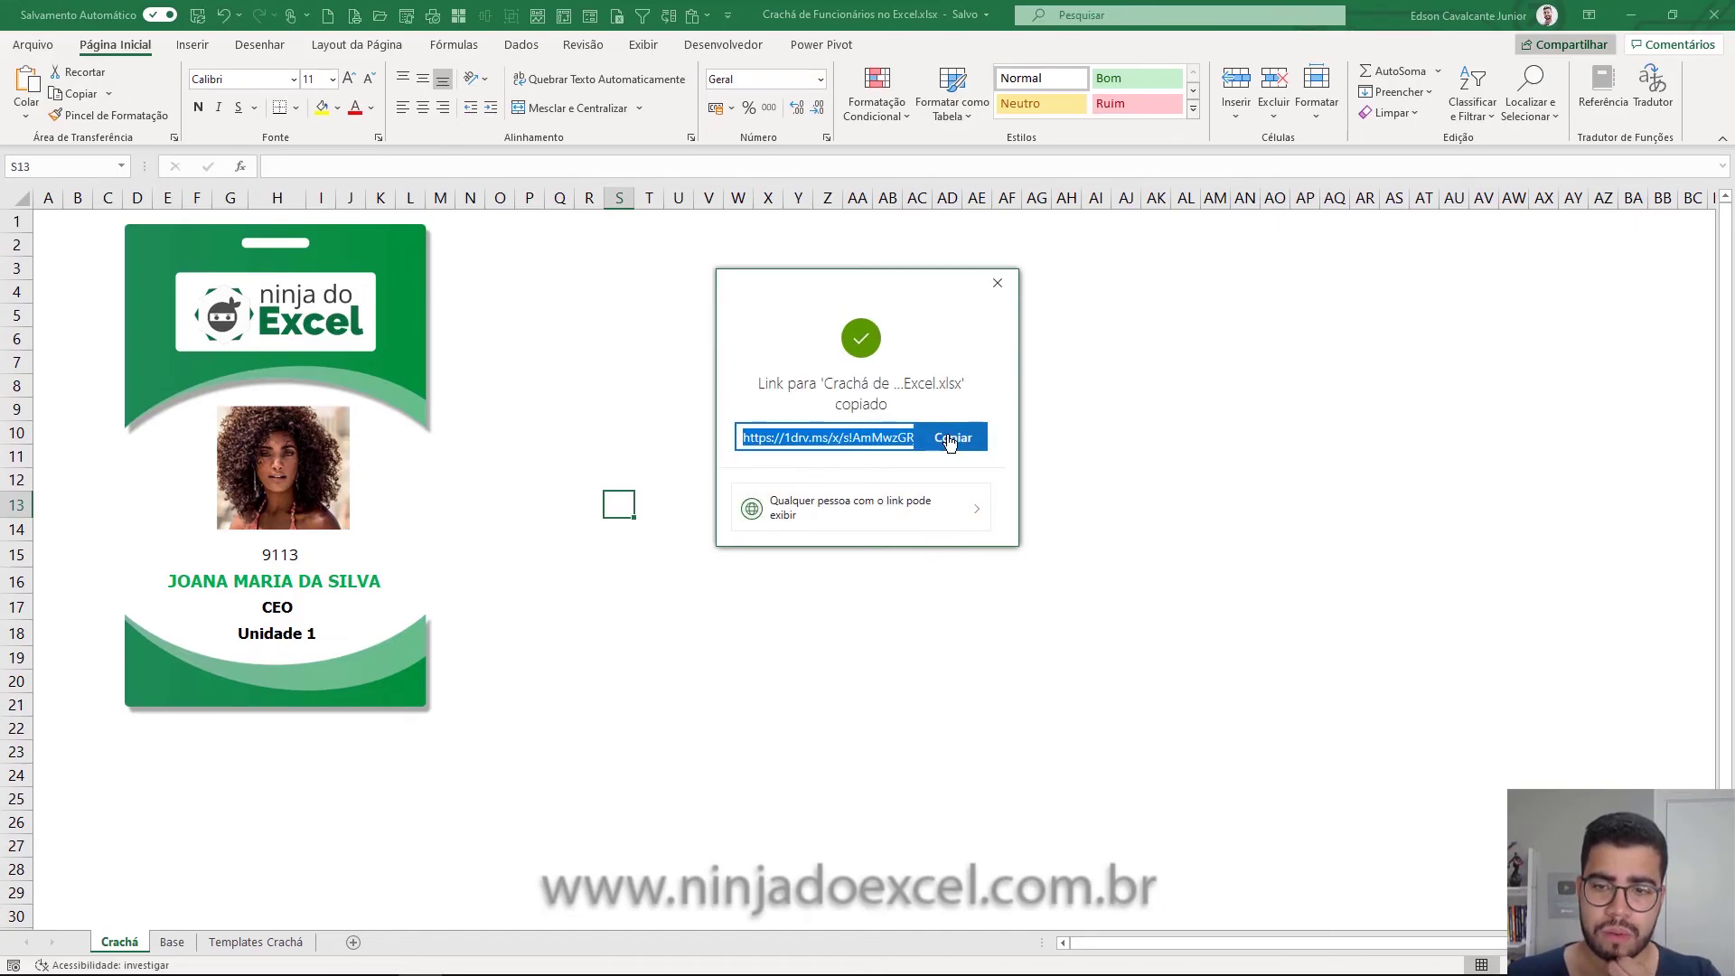
click(998, 283)
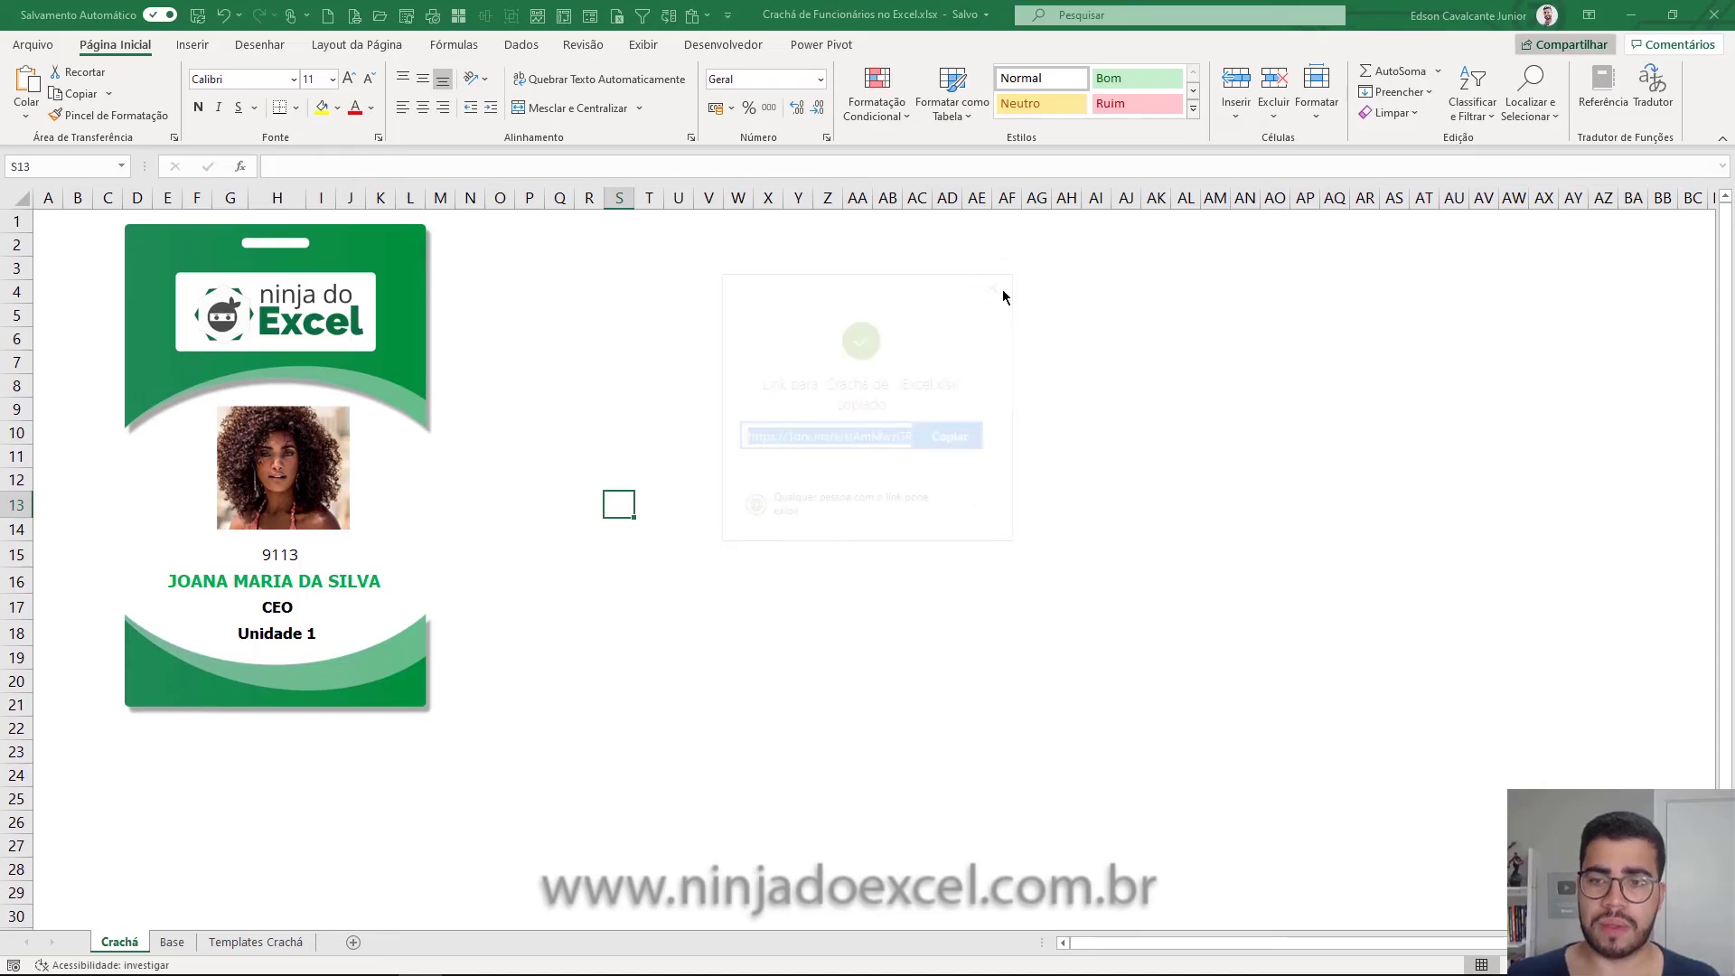
click(1580, 49)
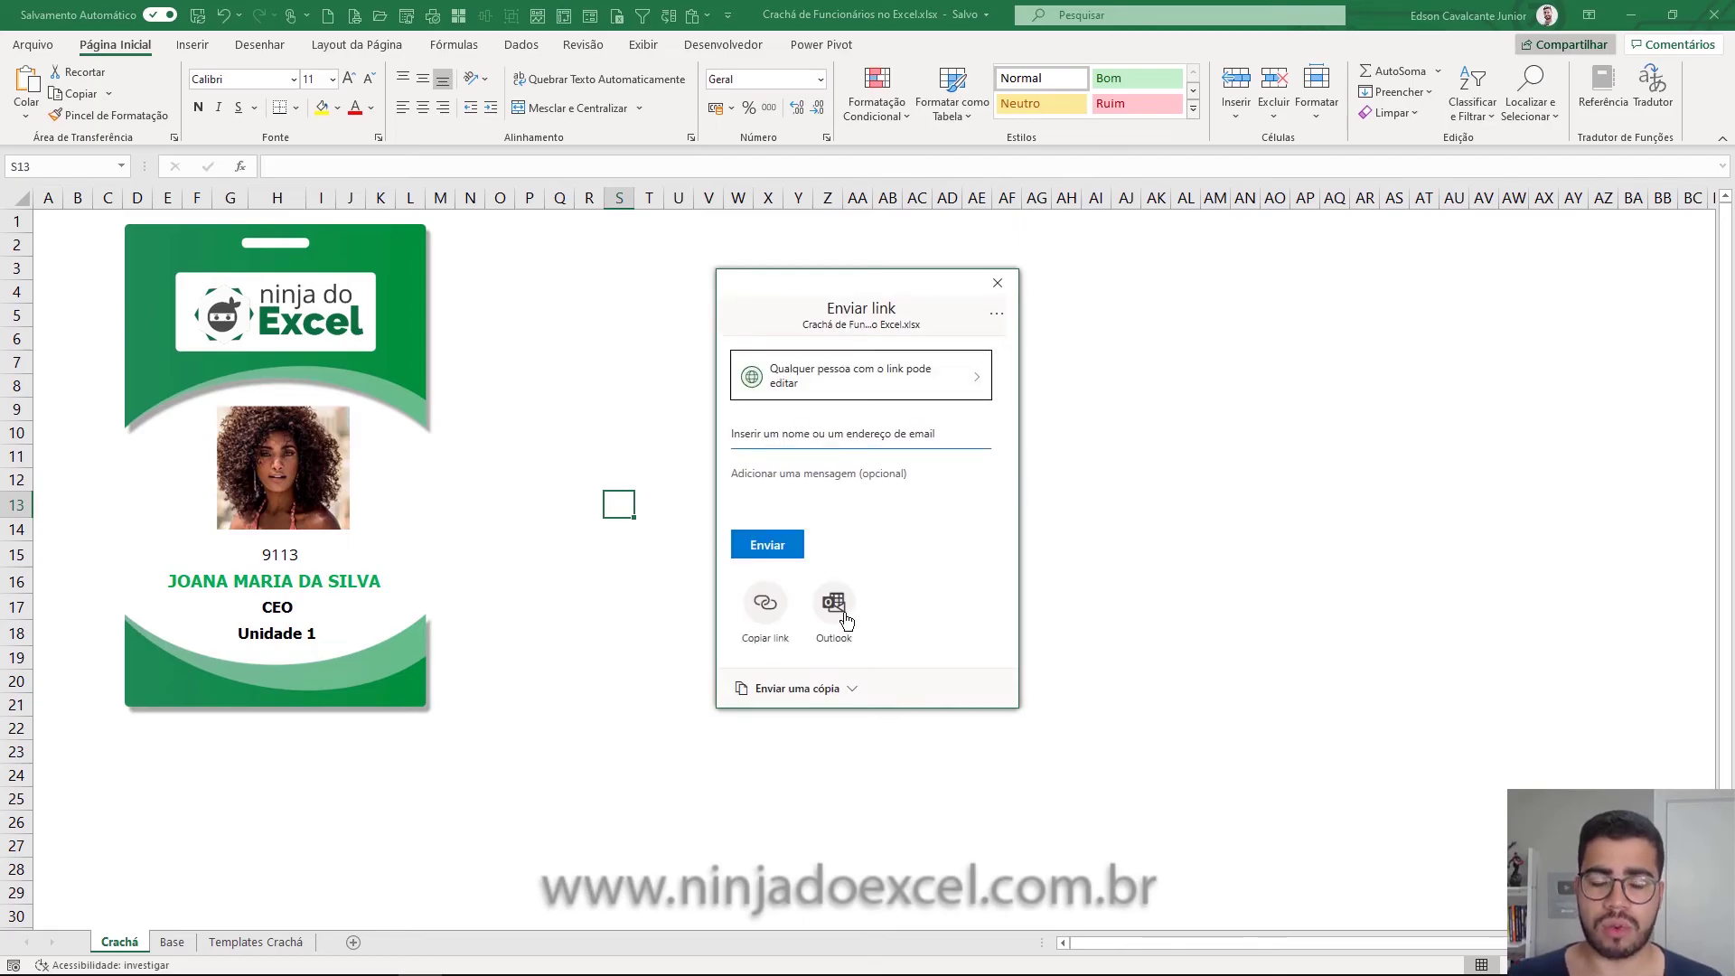
- Try sending the link via Outlook, cancel its setup wizard and new-profile prompt, and reopen sharing
click(845, 614)
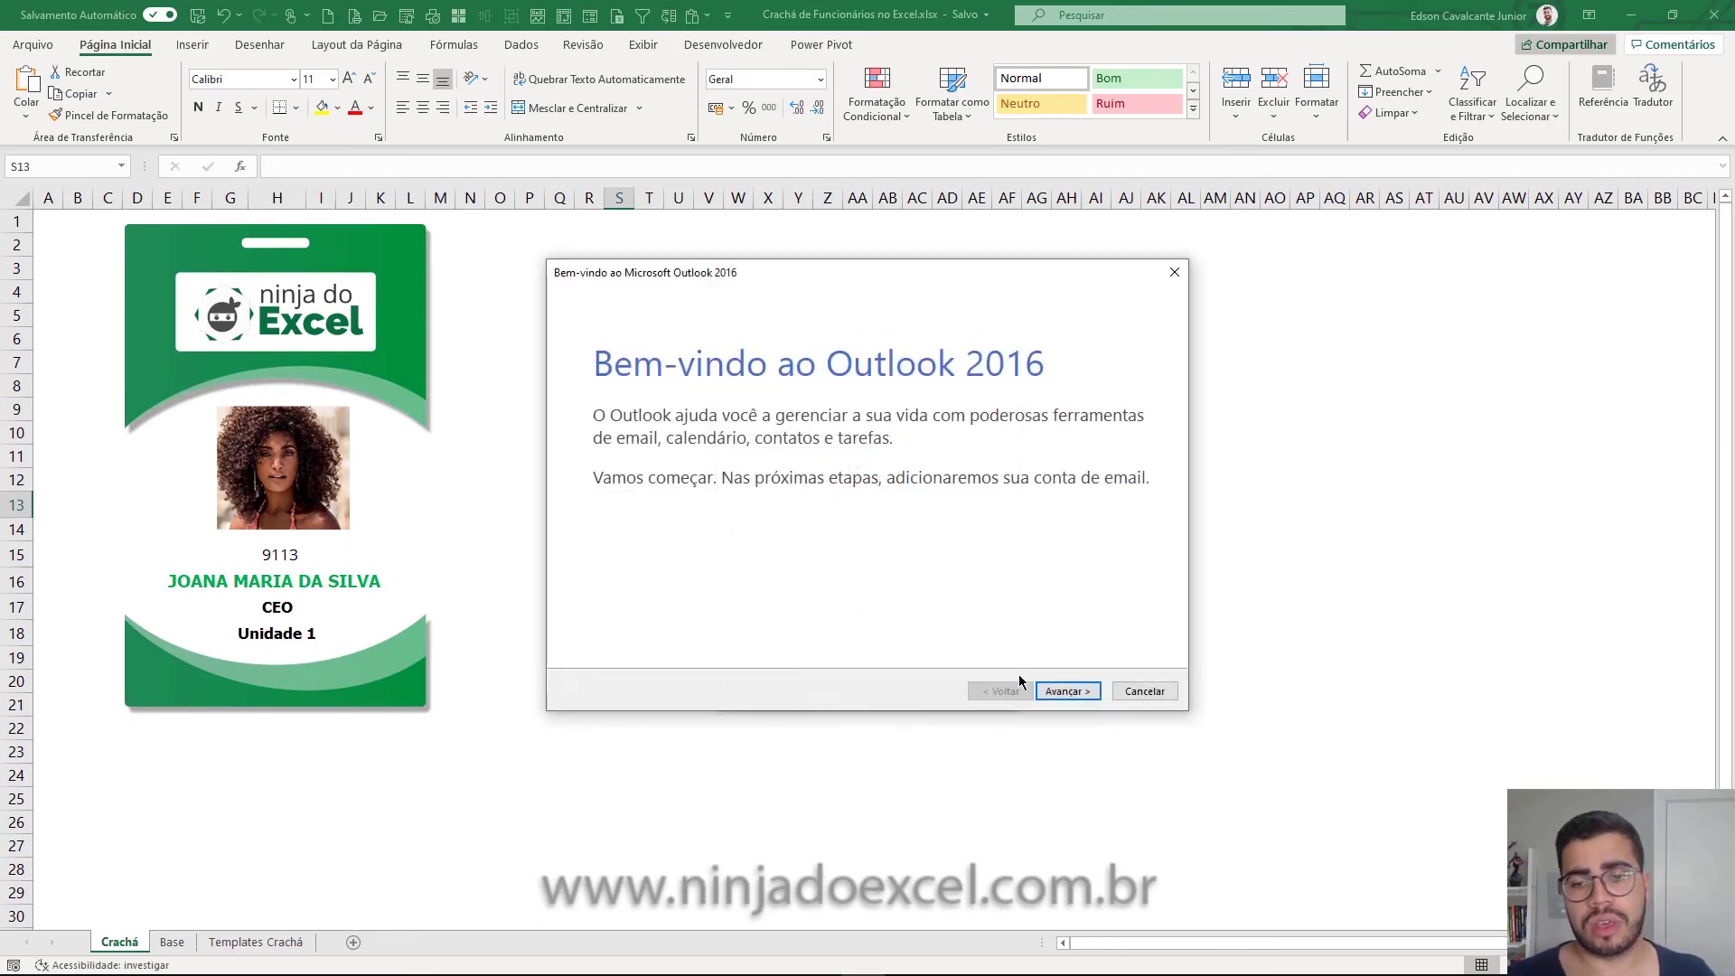
click(1144, 691)
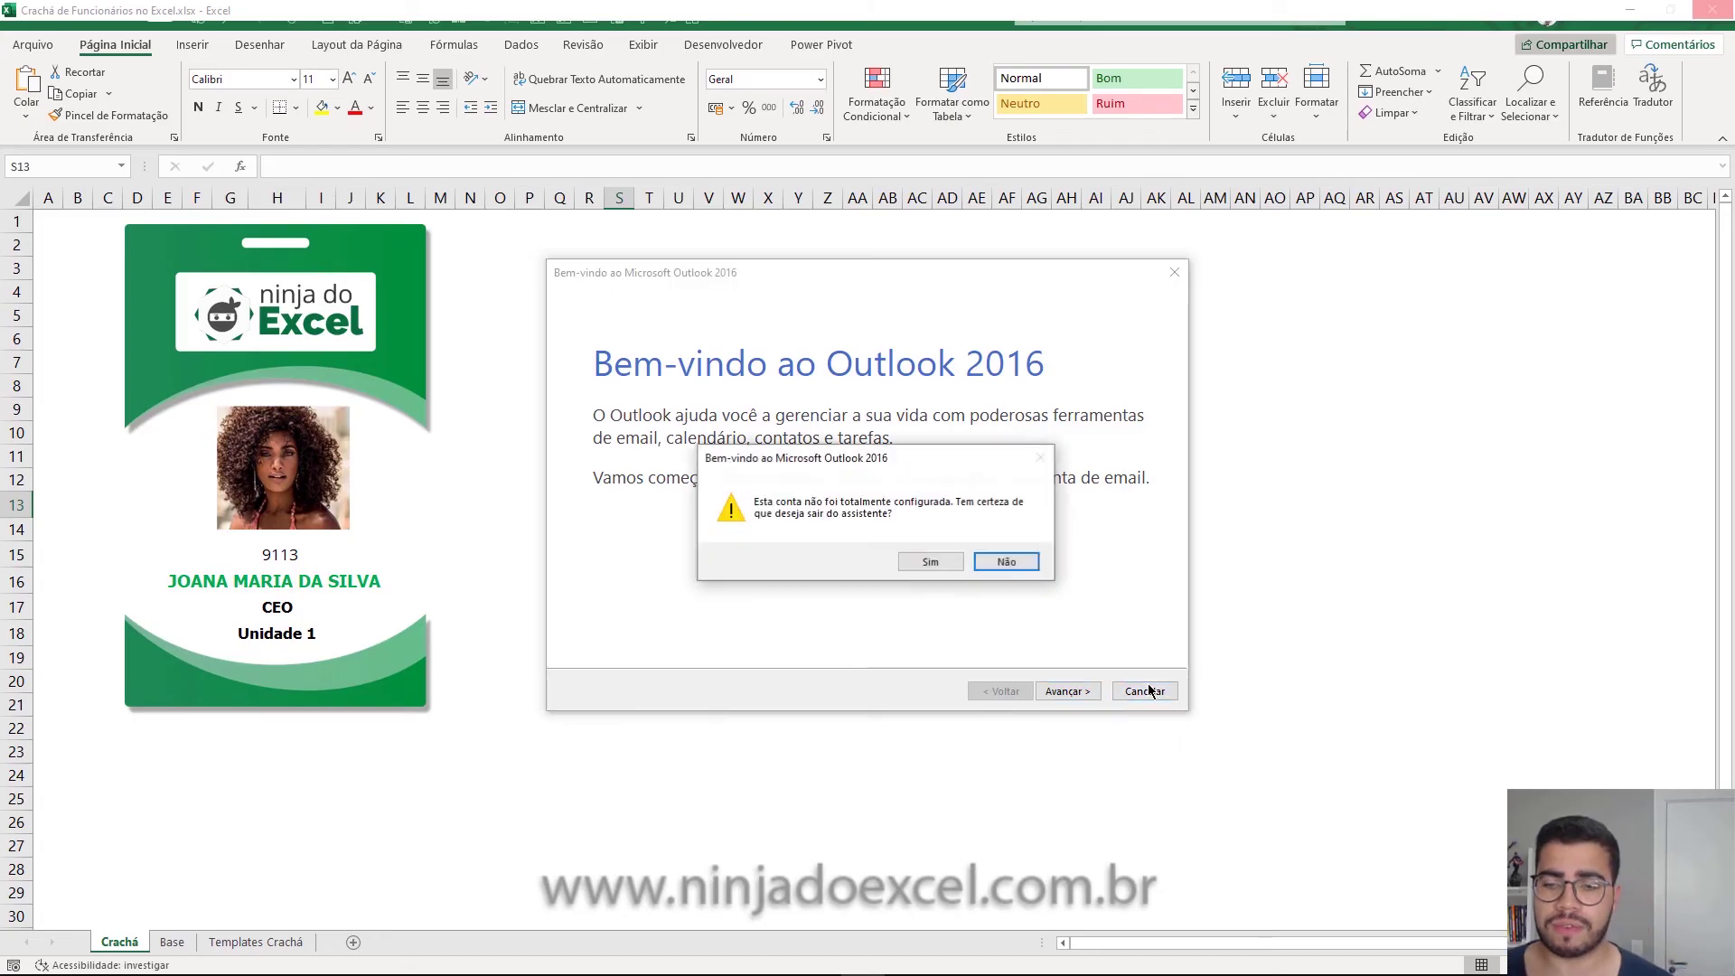
click(923, 562)
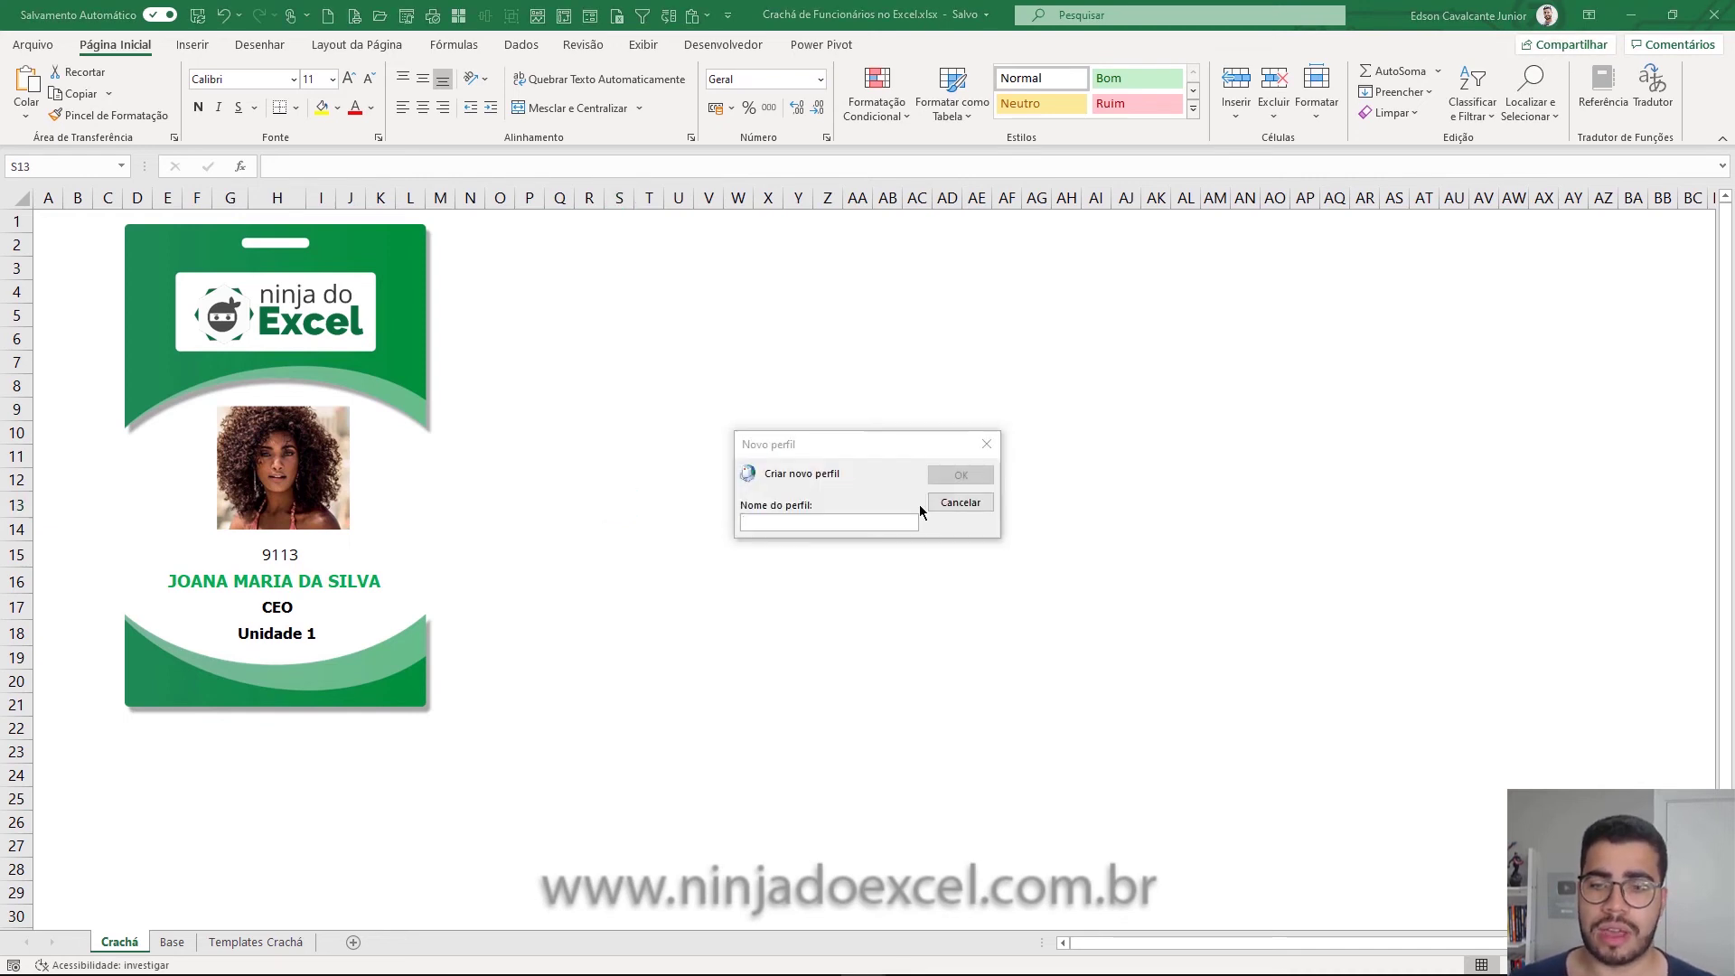
click(967, 503)
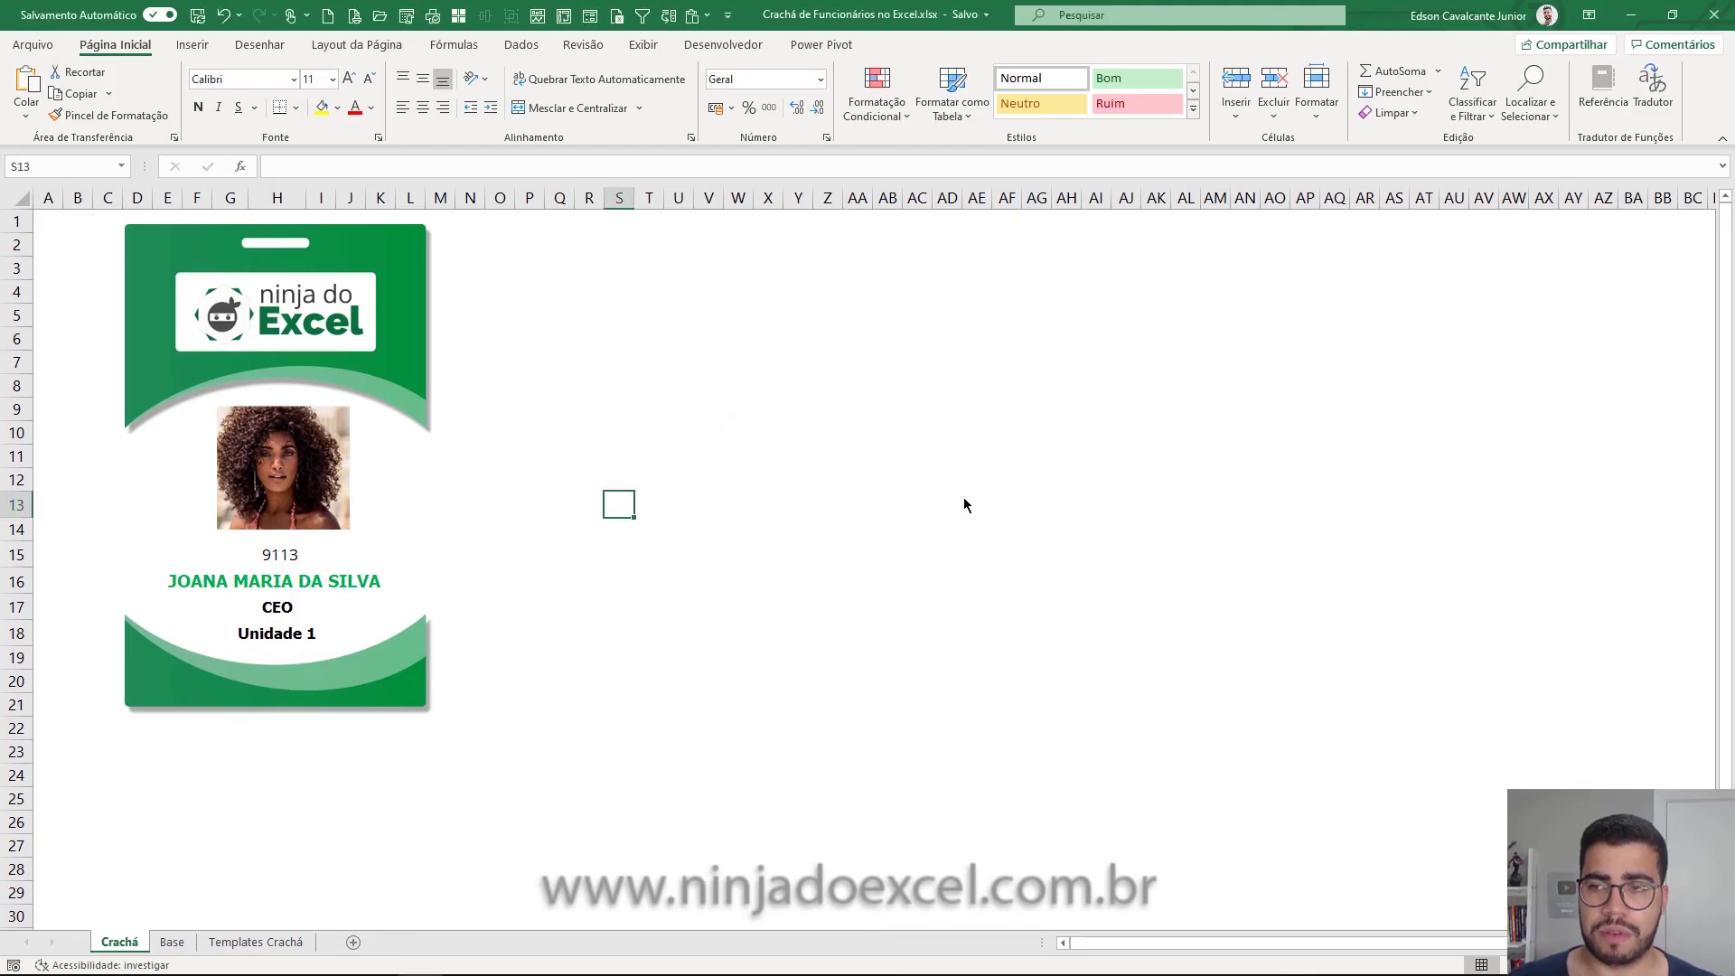
click(1570, 45)
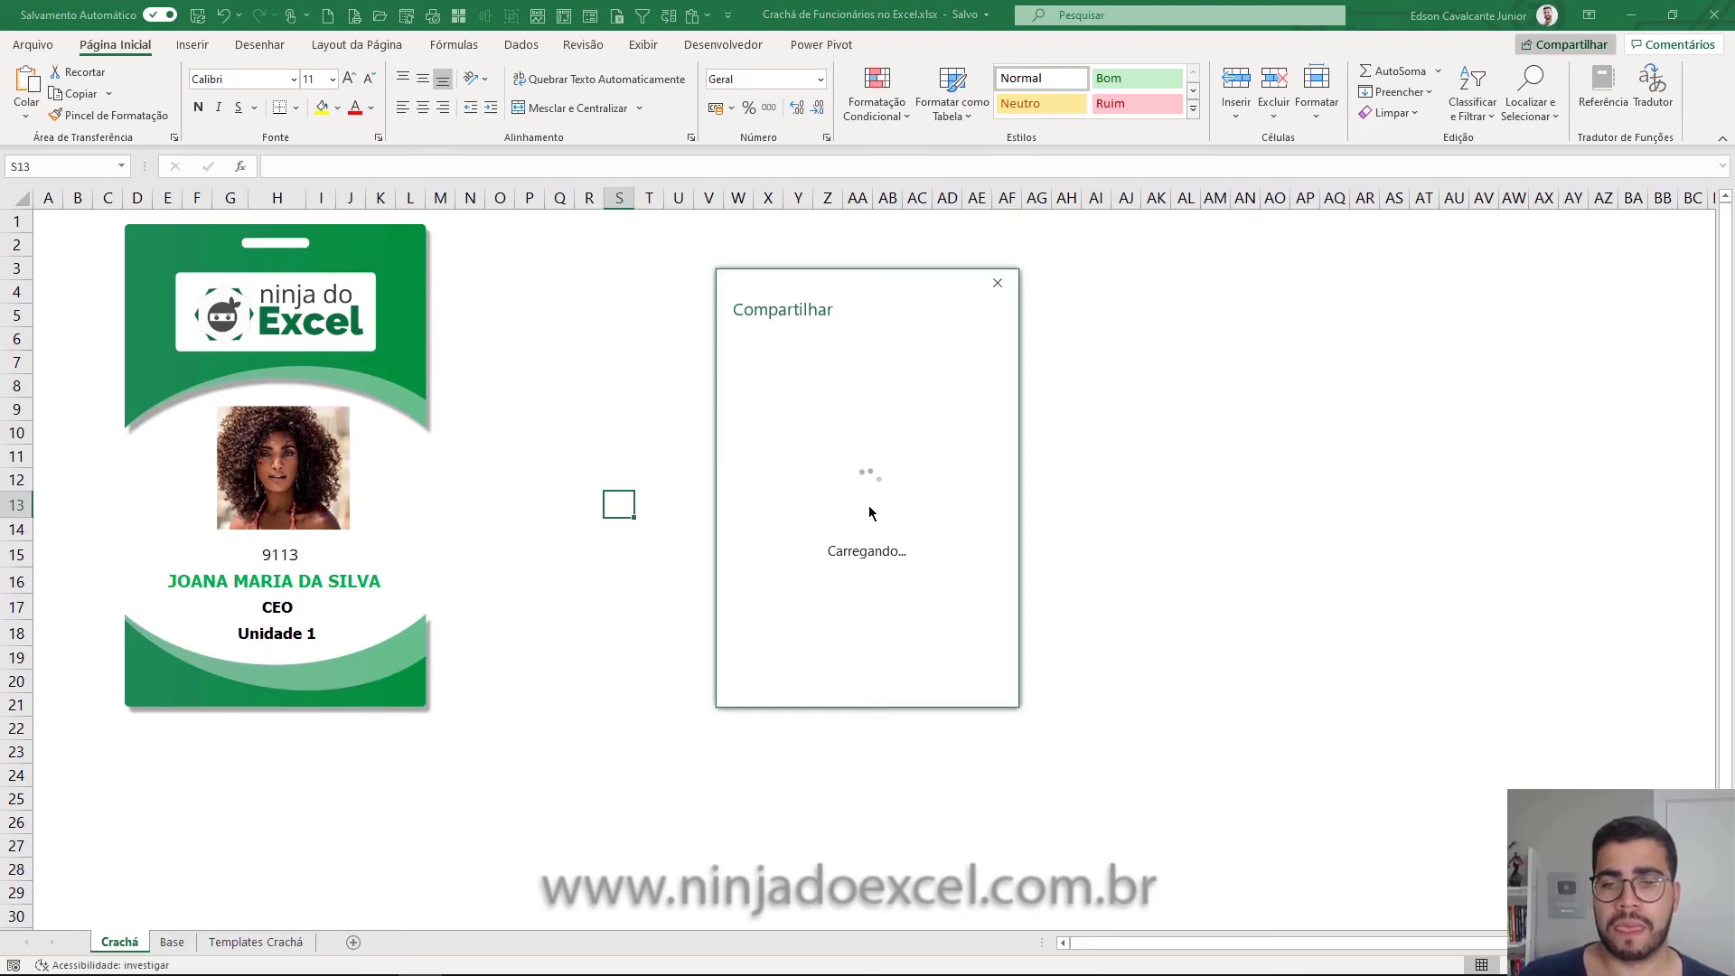
click(796, 694)
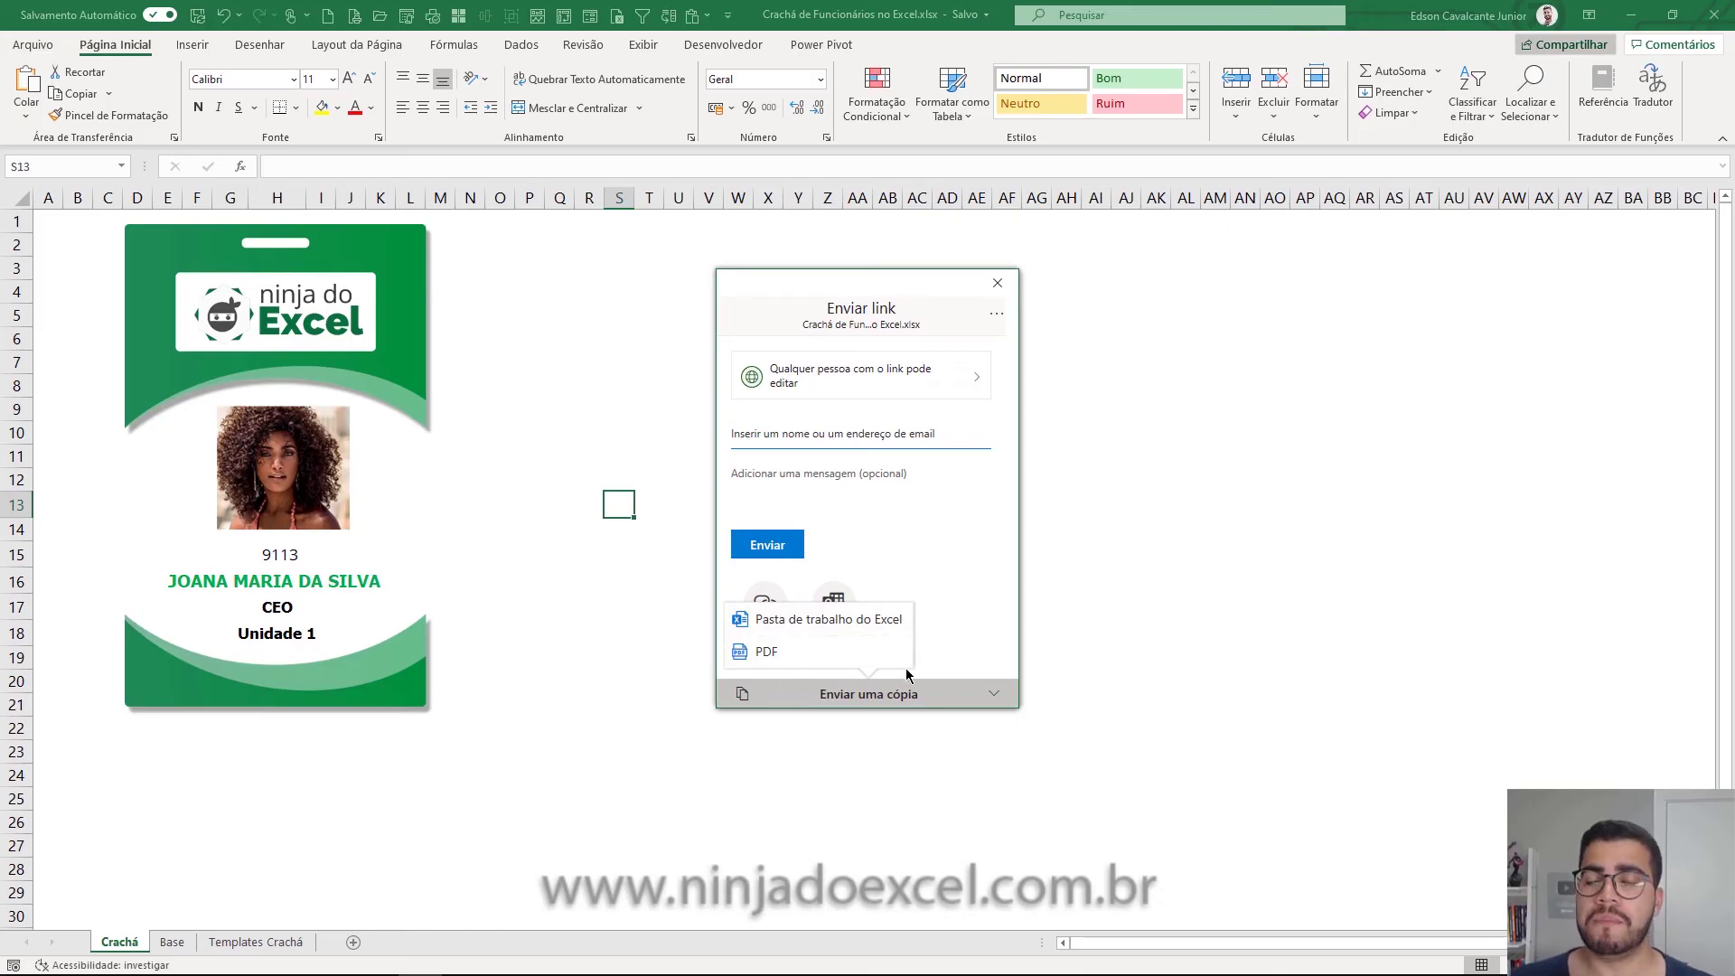
click(940, 701)
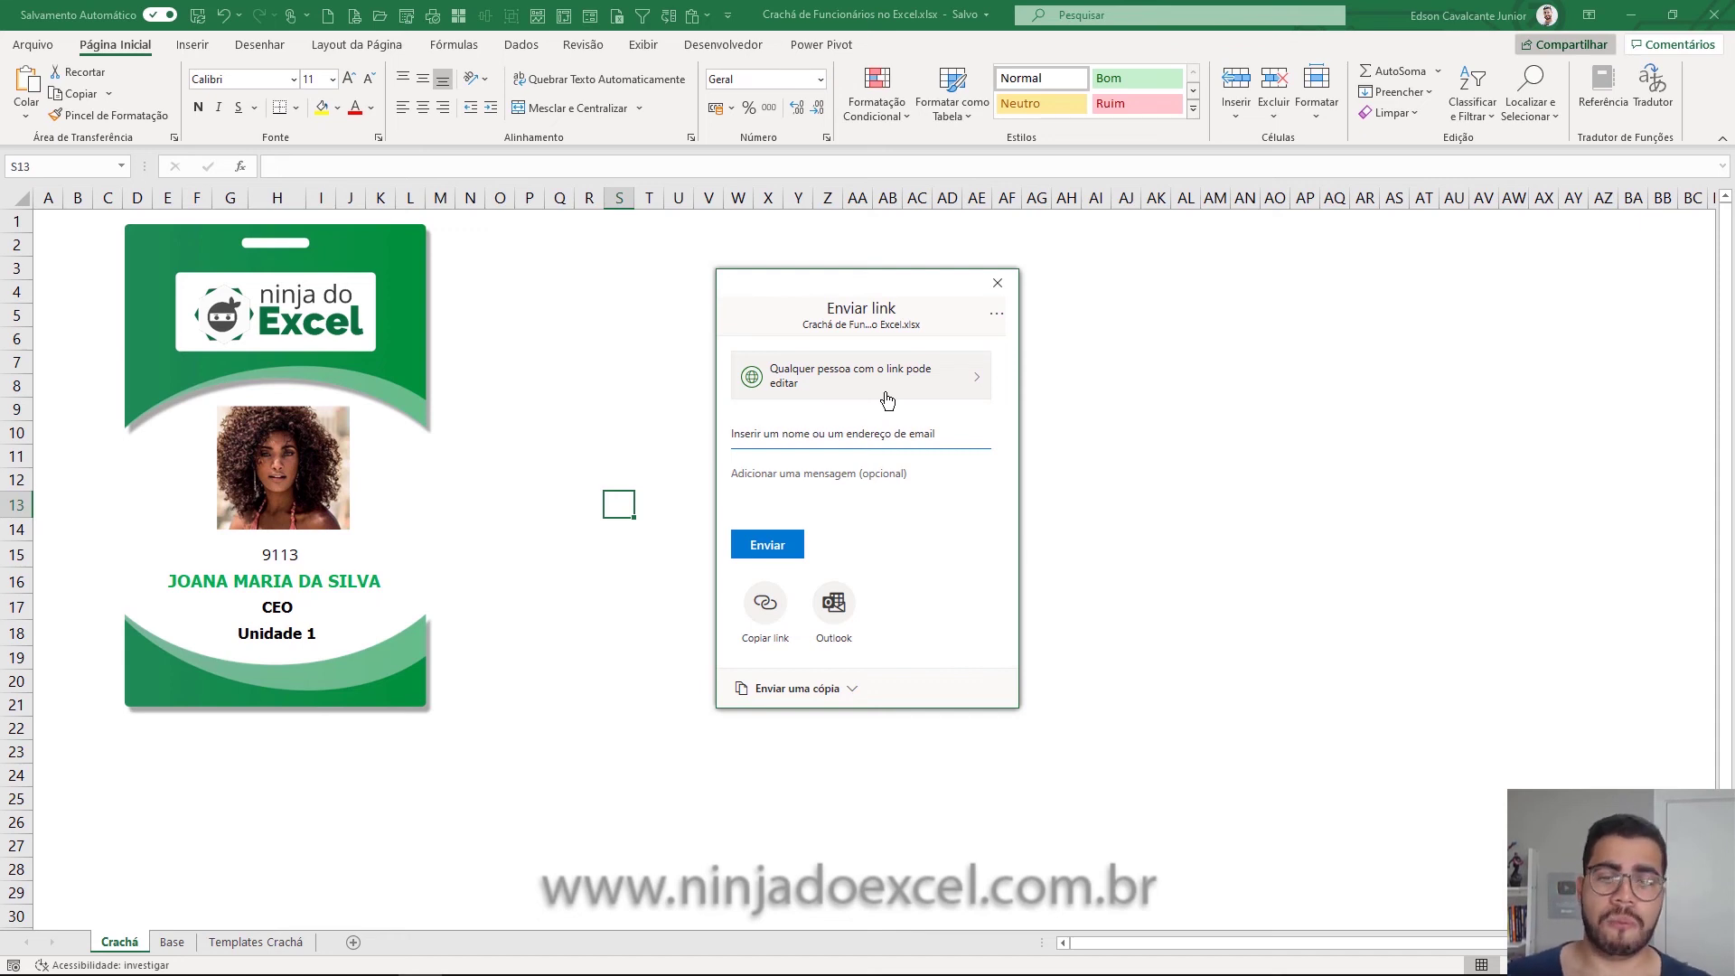
click(998, 282)
click(708, 286)
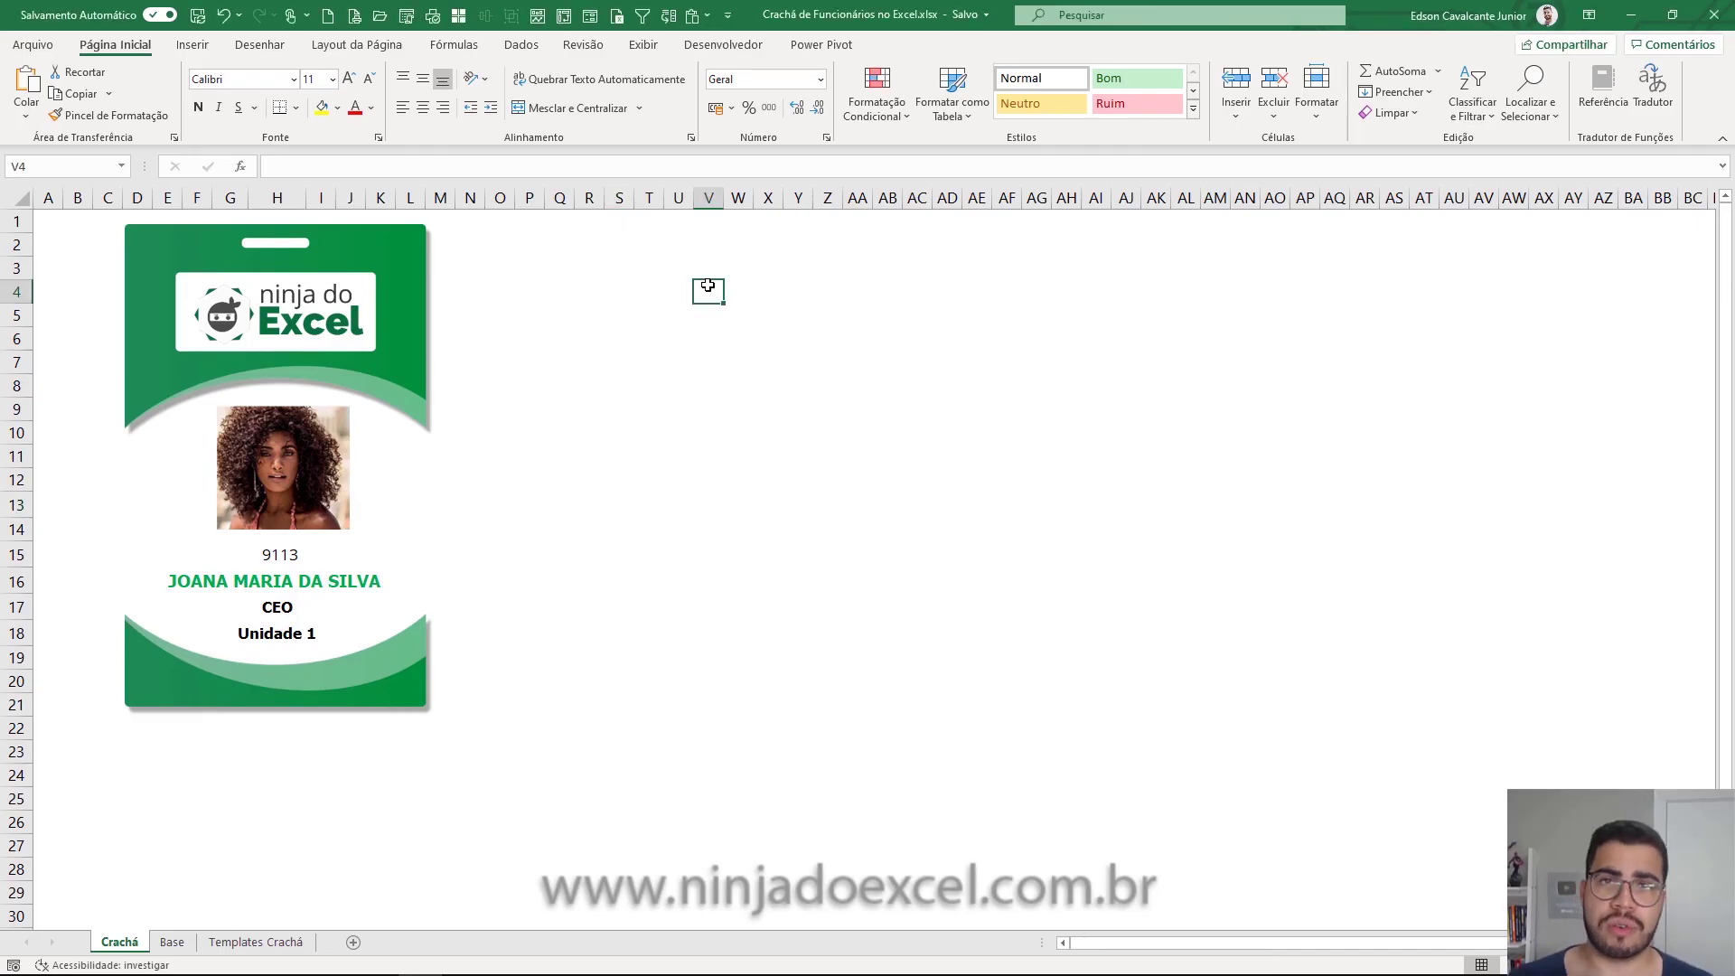